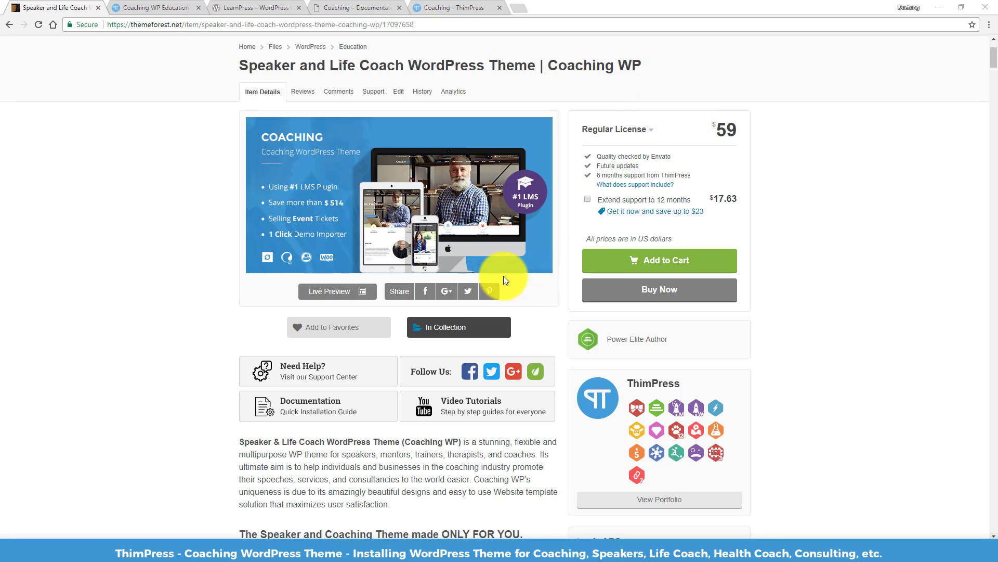
Scroll through the Coaching WP ThemeForest item page's features and license pricing, then back up.
scroll(503, 280, "down", 4)
scroll(504, 280, "down", 1)
scroll(503, 280, "down", 4)
scroll(503, 280, "down", 3)
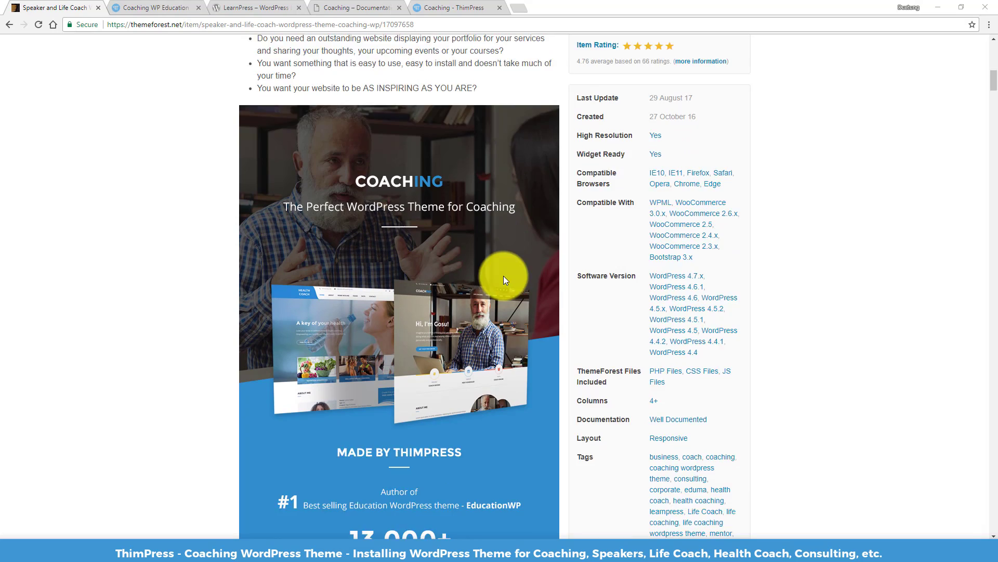
scroll(504, 280, "down", 2)
scroll(504, 280, "down", 4)
scroll(503, 280, "down", 1)
scroll(503, 280, "down", 1)
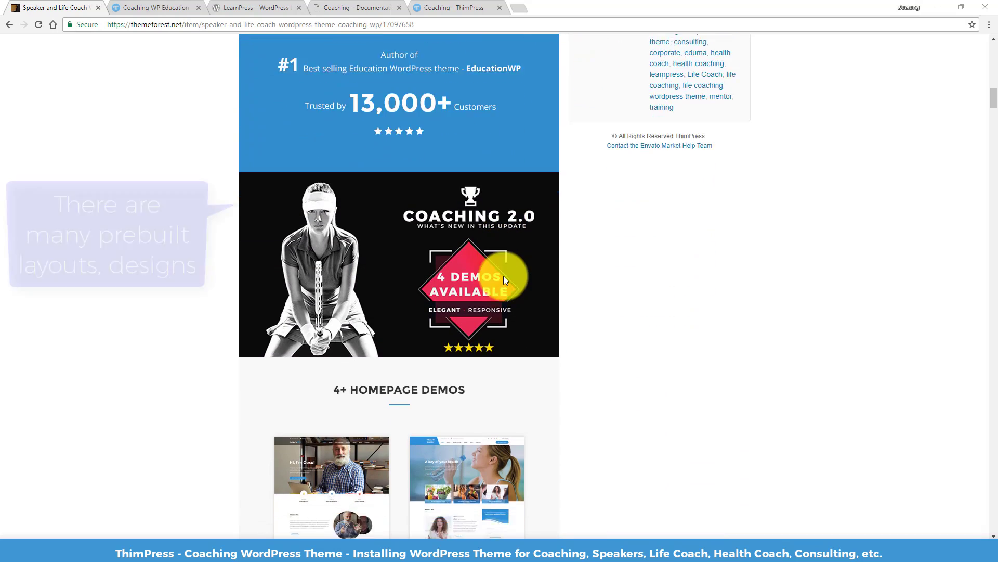
scroll(504, 280, "down", 3)
scroll(504, 279, "down", 5)
scroll(503, 280, "down", 4)
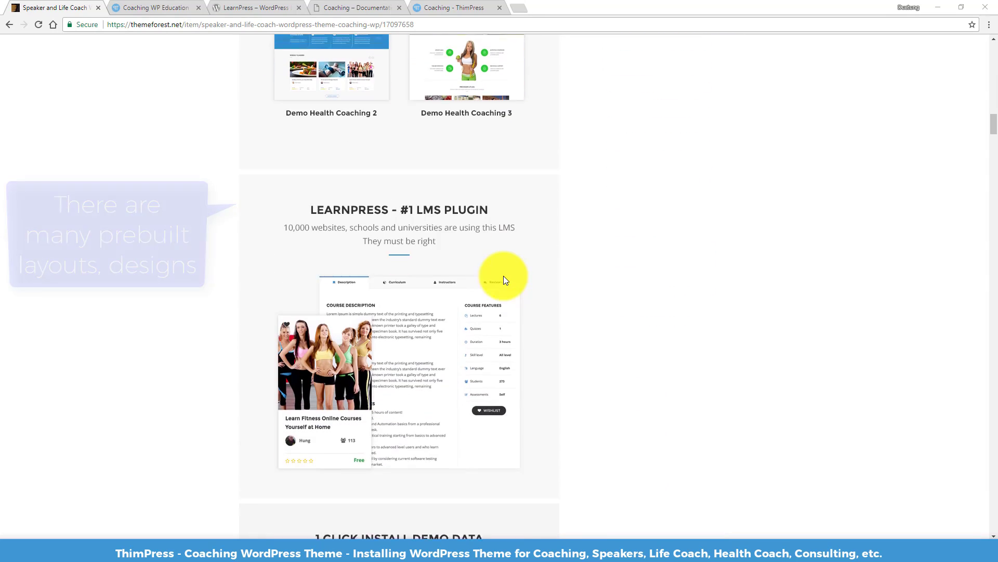
scroll(503, 279, "down", 1)
scroll(504, 279, "down", 3)
scroll(504, 280, "down", 3)
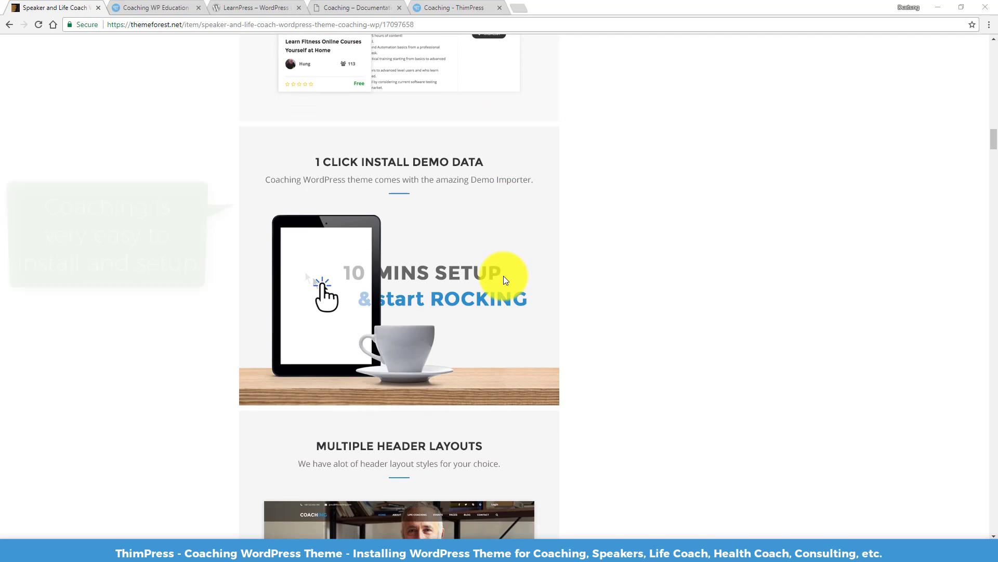
scroll(688, 302, "down", 1)
scroll(581, 287, "down", 4)
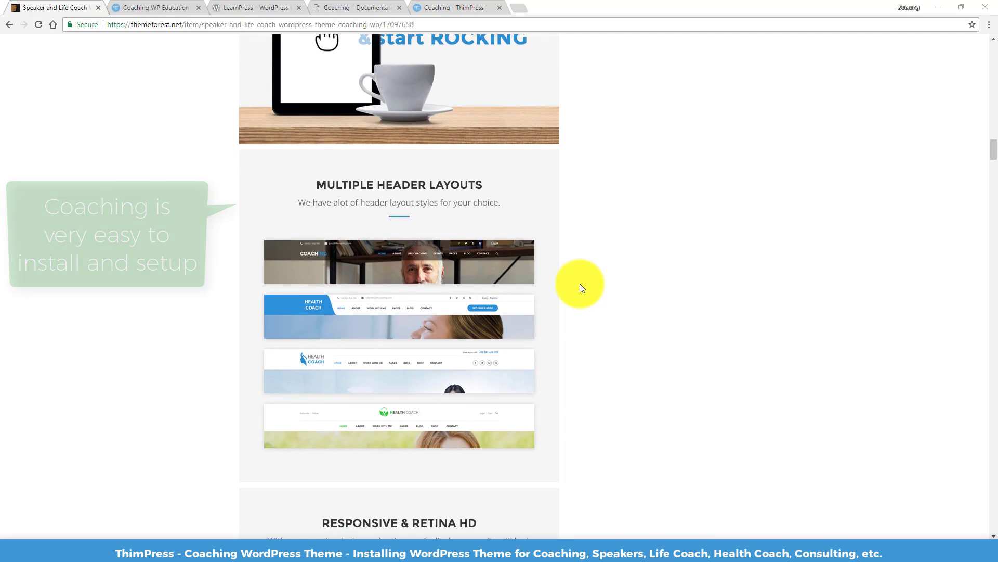
scroll(581, 288, "down", 2)
scroll(585, 288, "down", 3)
scroll(603, 287, "down", 2)
scroll(616, 287, "down", 2)
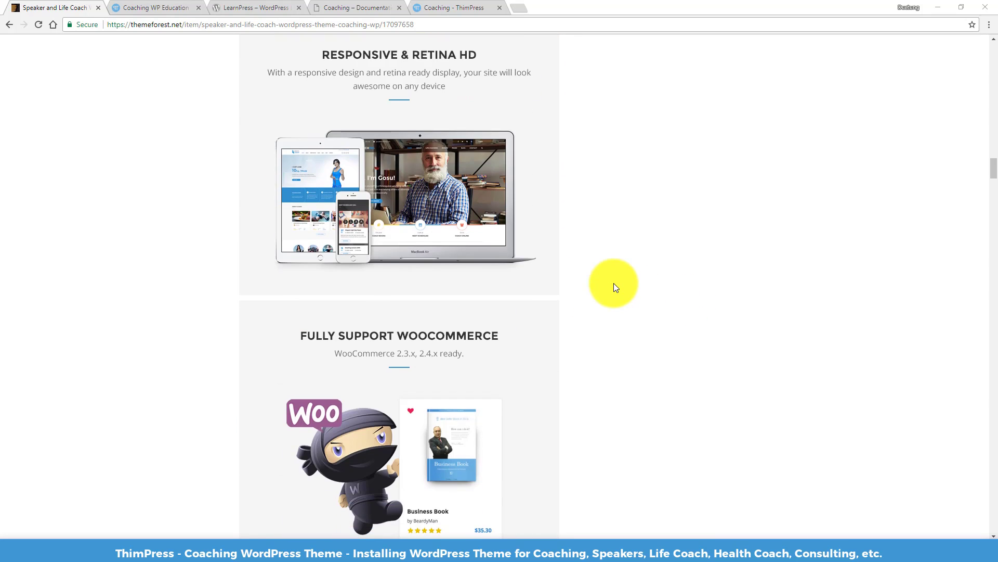
scroll(616, 287, "down", 3)
scroll(615, 287, "down", 3)
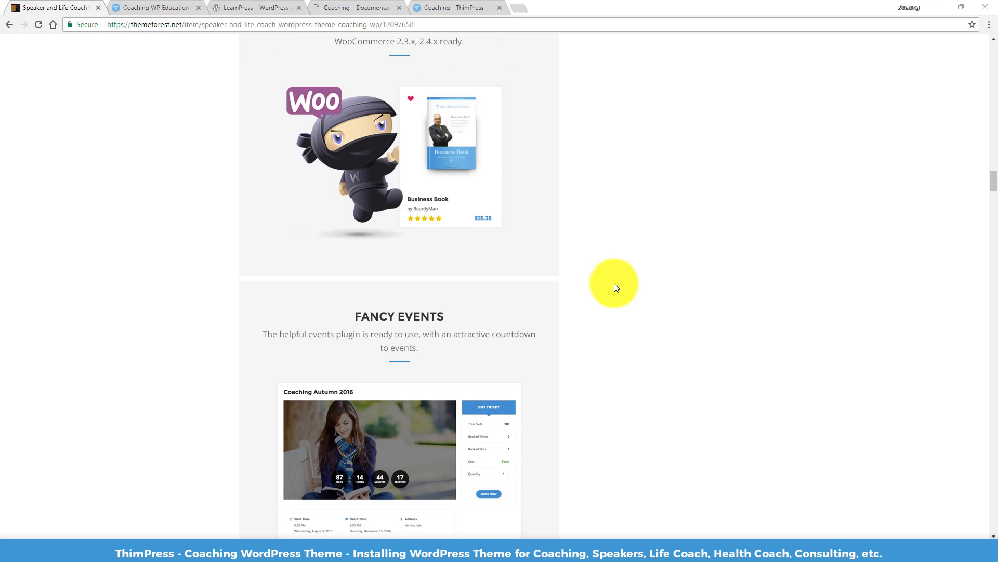
scroll(616, 287, "up", 1)
scroll(616, 287, "up", 5)
scroll(616, 287, "up", 6)
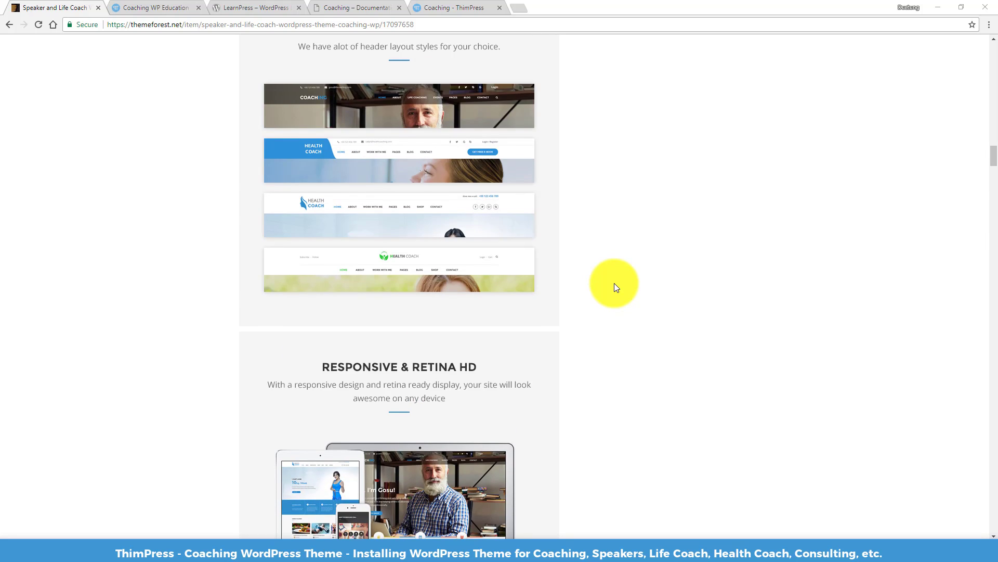
scroll(616, 287, "up", 6)
scroll(613, 283, "up", 6)
scroll(614, 283, "up", 1)
scroll(613, 283, "up", 4)
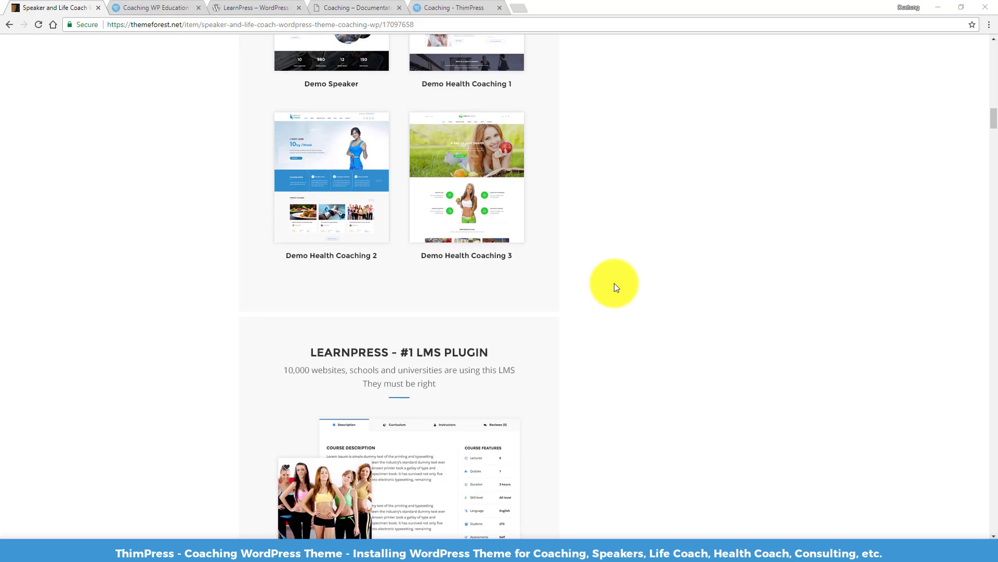
scroll(614, 283, "up", 5)
scroll(616, 287, "up", 4)
scroll(616, 287, "up", 6)
scroll(615, 287, "up", 6)
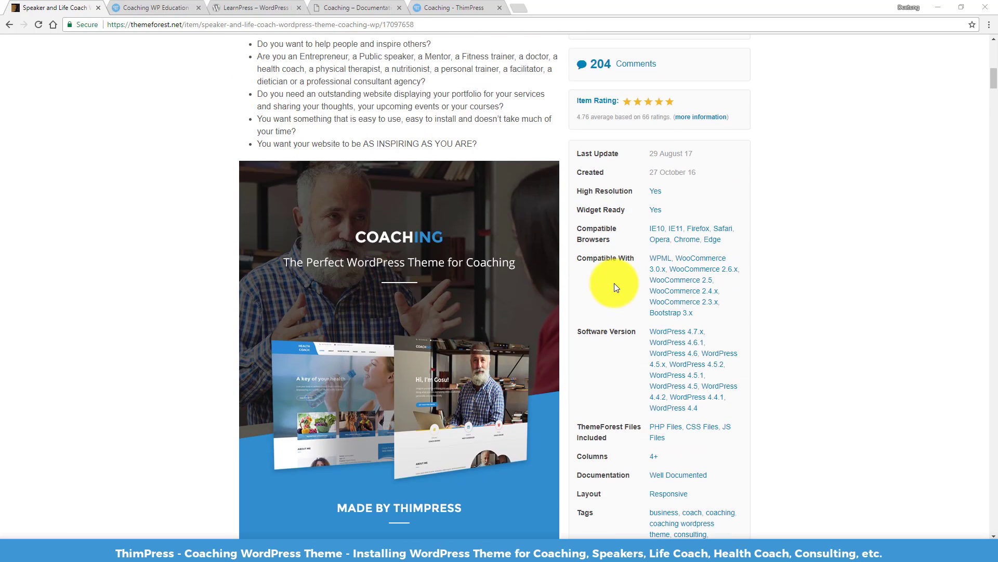
scroll(615, 287, "up", 6)
scroll(614, 283, "up", 4)
scroll(613, 282, "up", 2)
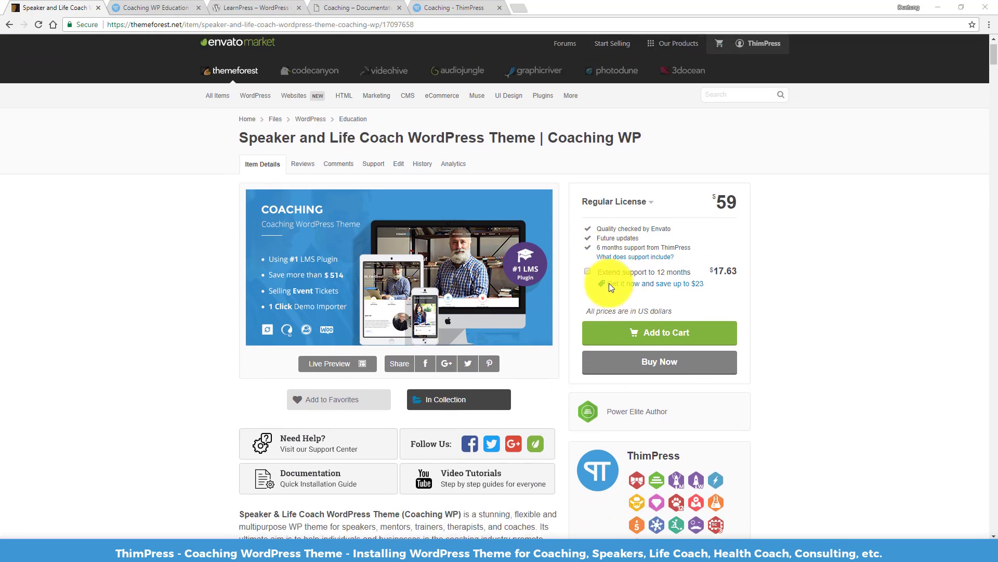
scroll(609, 282, "down", 2)
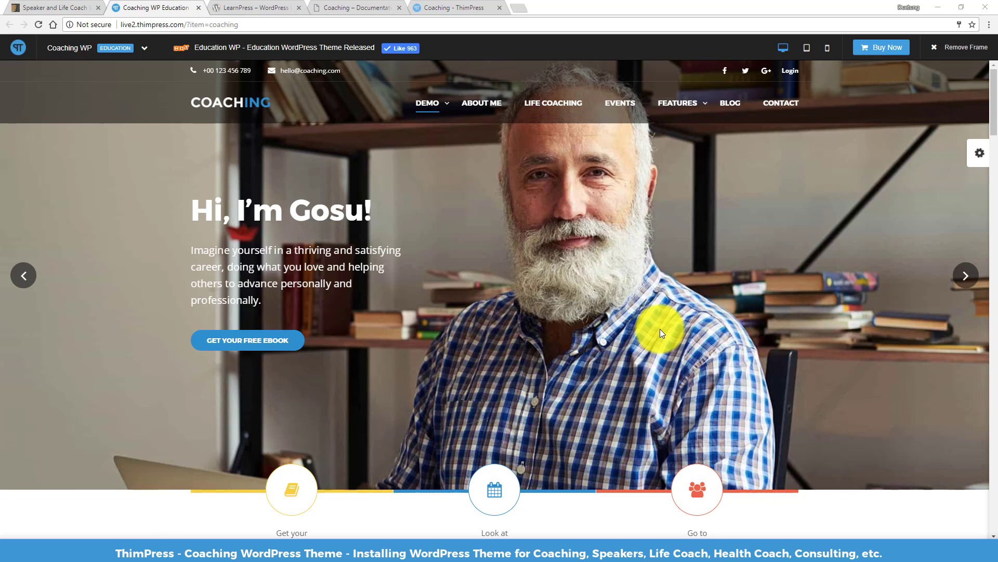
scroll(660, 329, "down", 8)
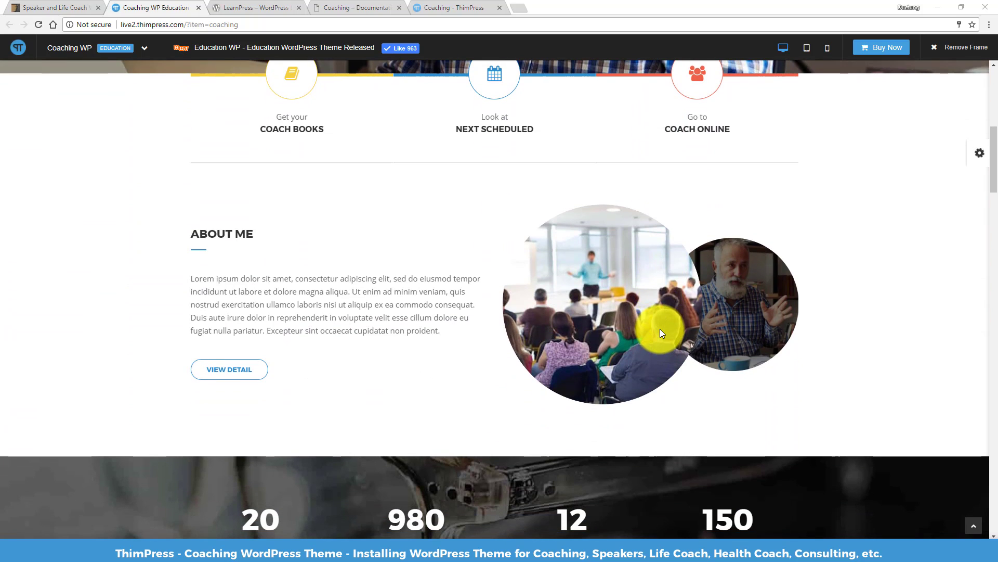
left_click(698, 304)
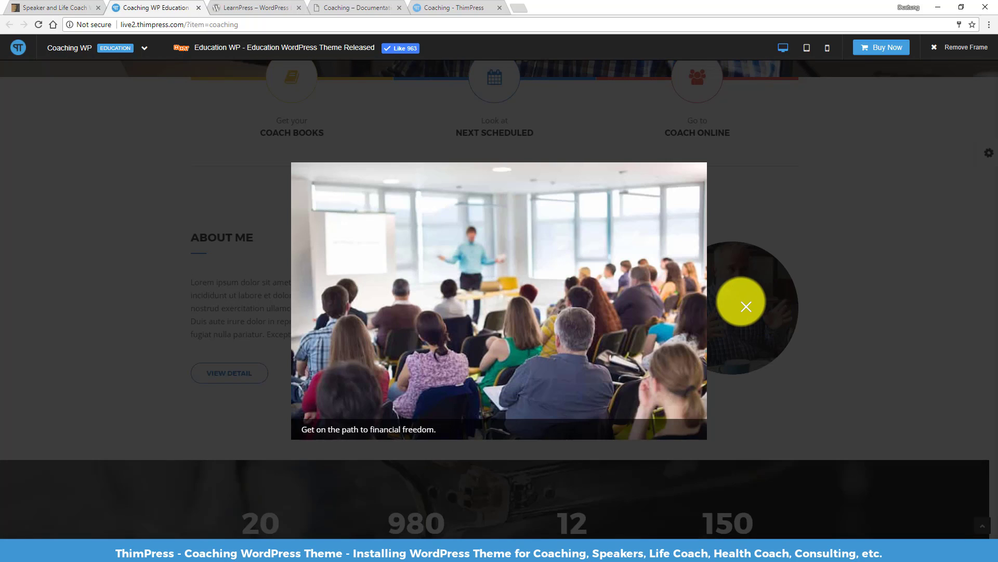
left_click(794, 298)
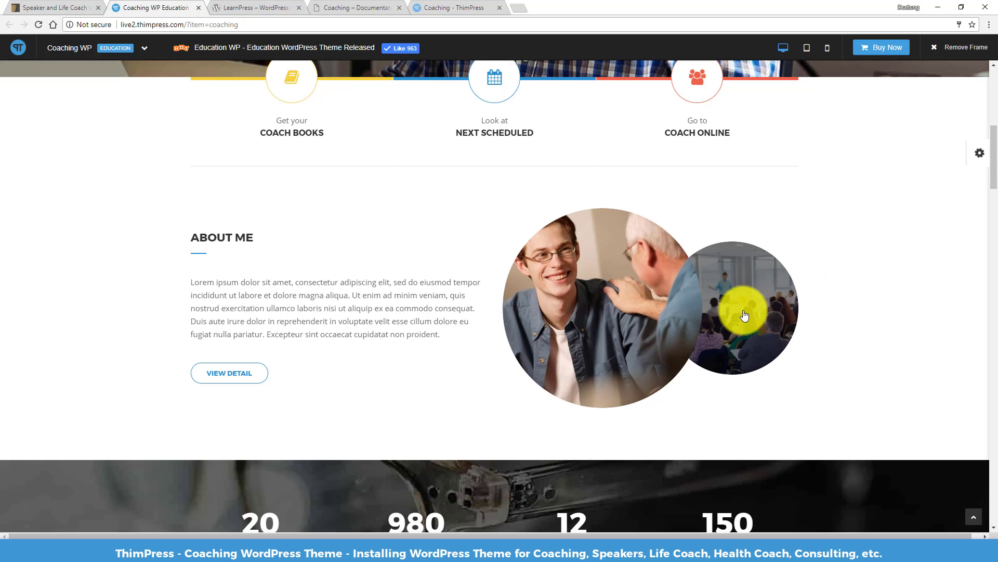
scroll(759, 320, "down", 1)
scroll(759, 322, "down", 5)
scroll(647, 319, "down", 2)
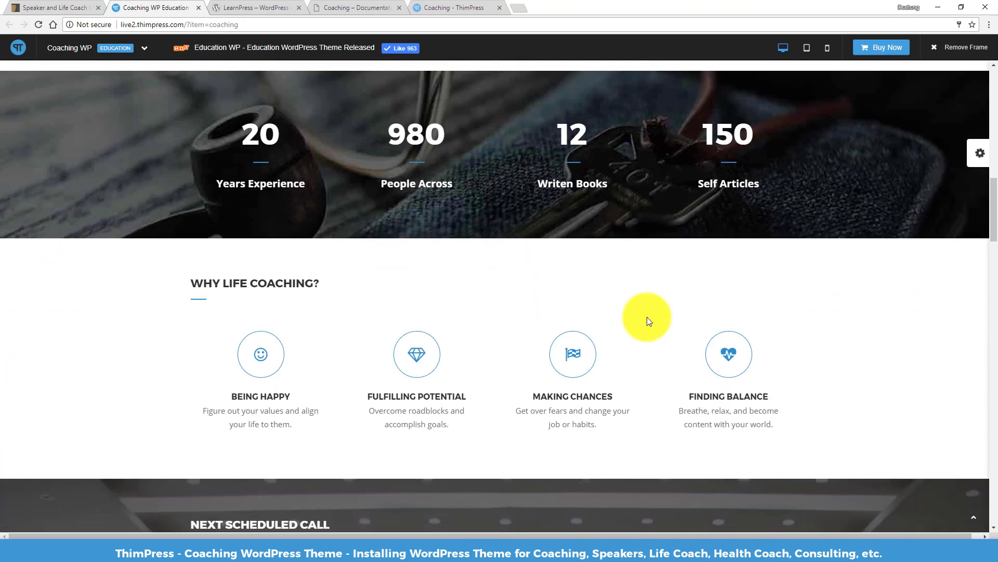
scroll(647, 318, "down", 5)
scroll(647, 318, "down", 1)
scroll(647, 321, "down", 1)
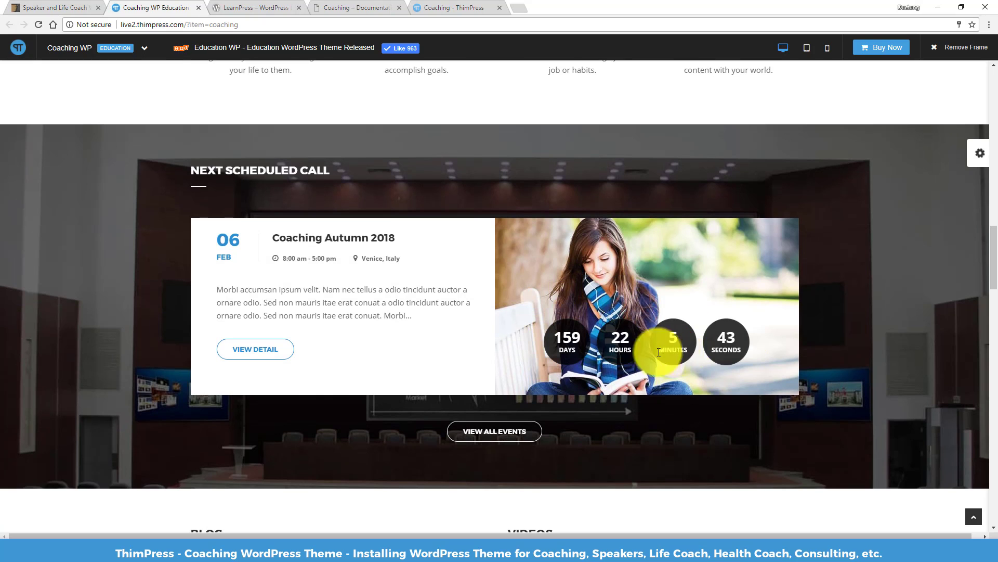
scroll(623, 342, "down", 2)
scroll(623, 341, "down", 1)
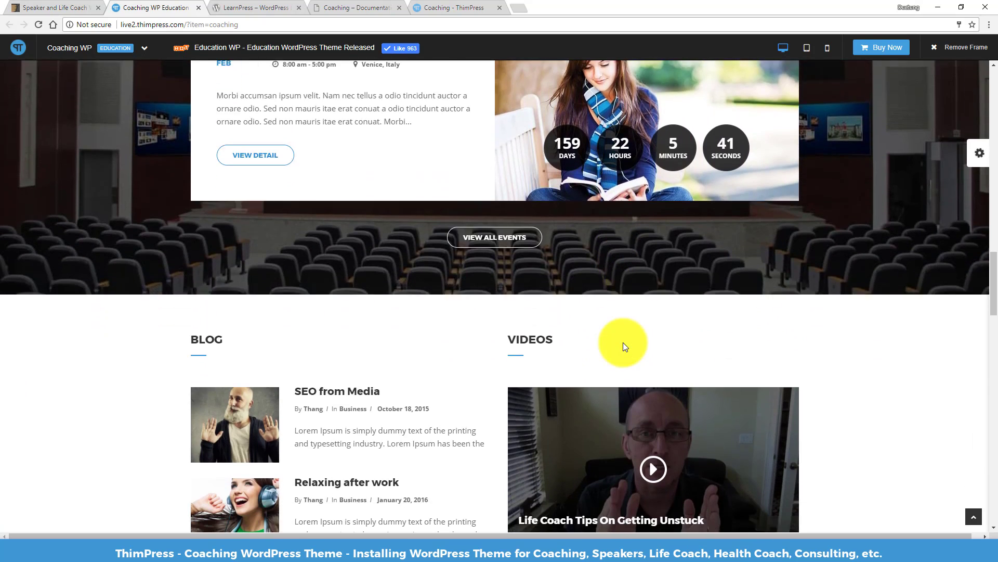
scroll(619, 341, "down", 4)
scroll(600, 339, "down", 1)
scroll(600, 339, "down", 4)
scroll(600, 339, "down", 1)
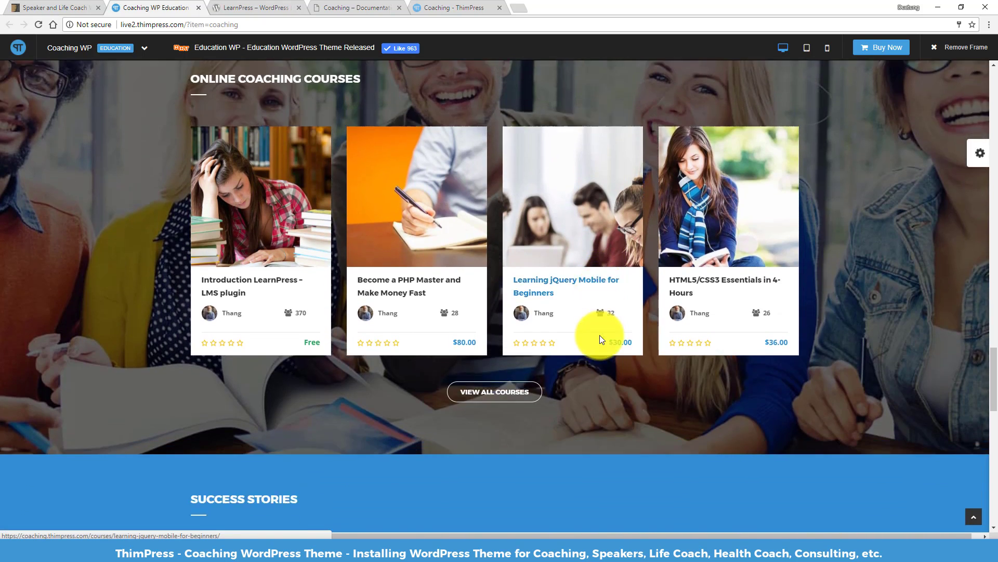
scroll(593, 335, "down", 2)
scroll(588, 333, "down", 1)
scroll(586, 328, "down", 1)
scroll(587, 329, "down", 3)
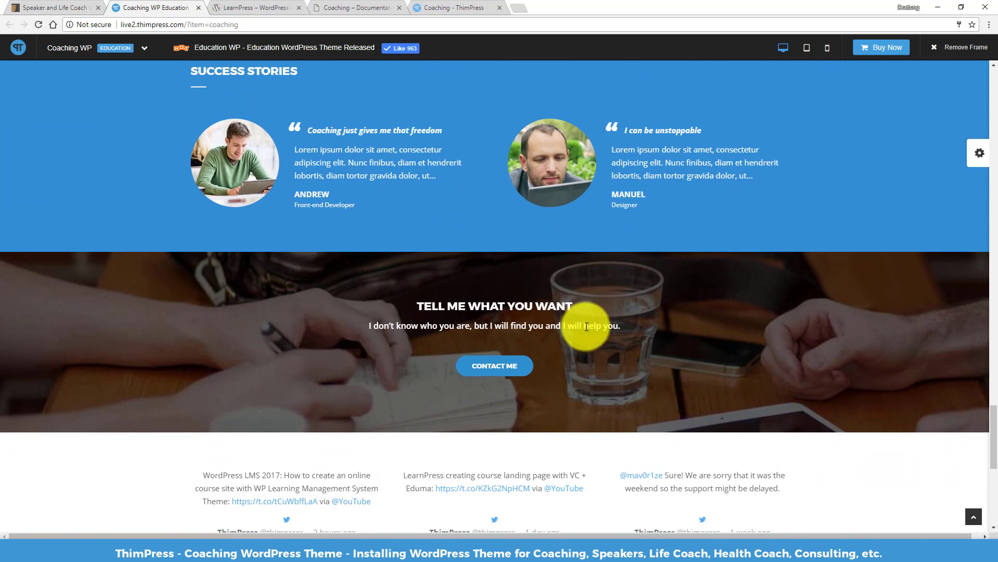
scroll(585, 326, "down", 2)
scroll(525, 292, "down", 5)
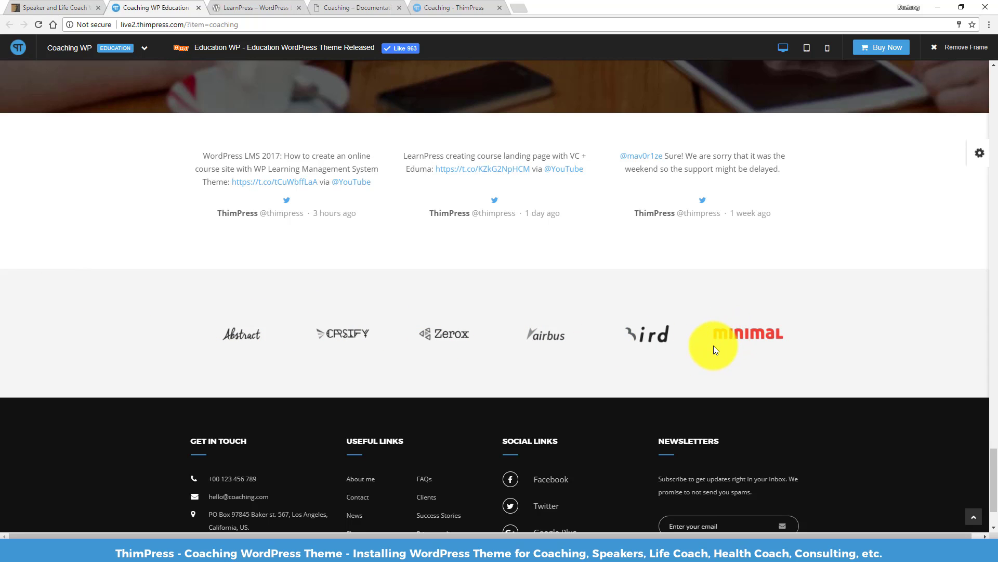
scroll(713, 345, "down", 2)
scroll(713, 346, "up", 5)
scroll(714, 346, "up", 3)
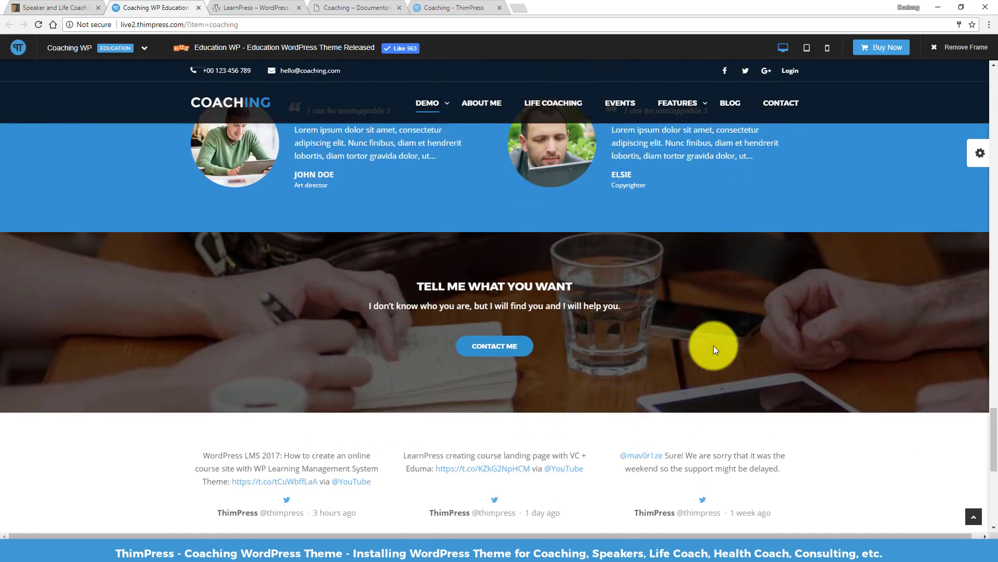
scroll(713, 345, "up", 4)
scroll(713, 345, "up", 6)
scroll(713, 346, "up", 6)
scroll(623, 341, "up", 6)
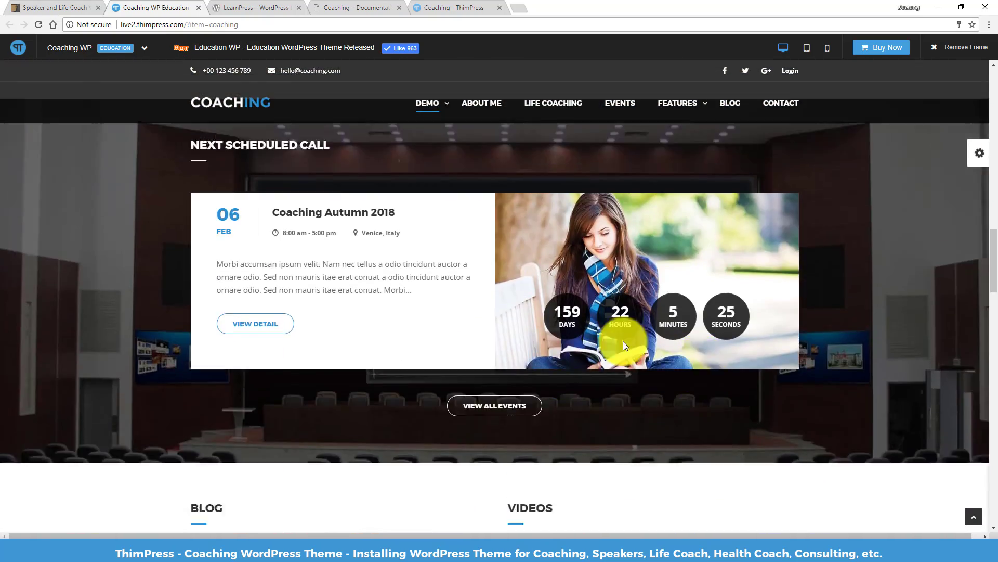
scroll(37, 256, "up", 5)
Read the LearnPress plugin page's features and add-on lists, then move to the Coaching documentation.
key("ctrl+Tab")
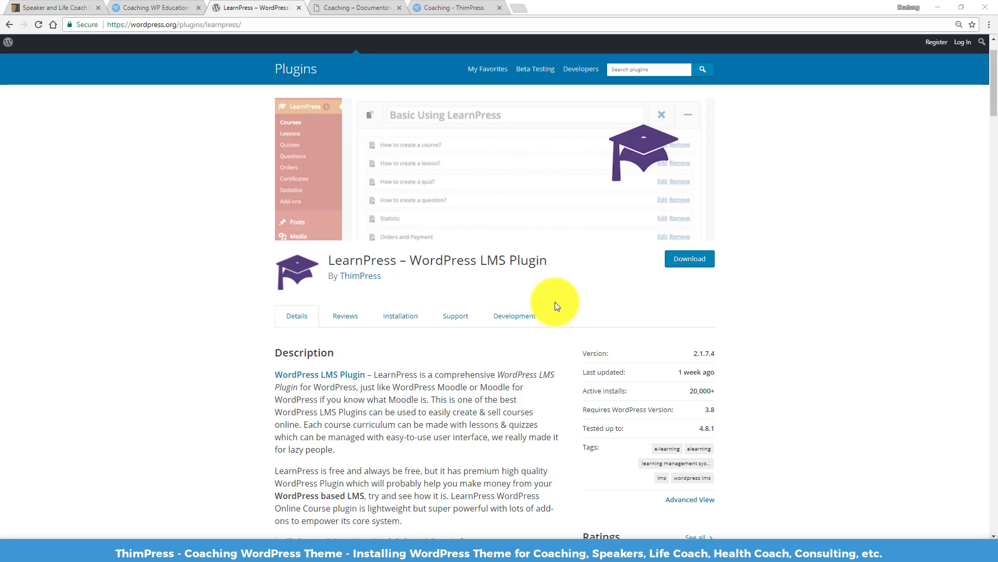
scroll(661, 341, "down", 2)
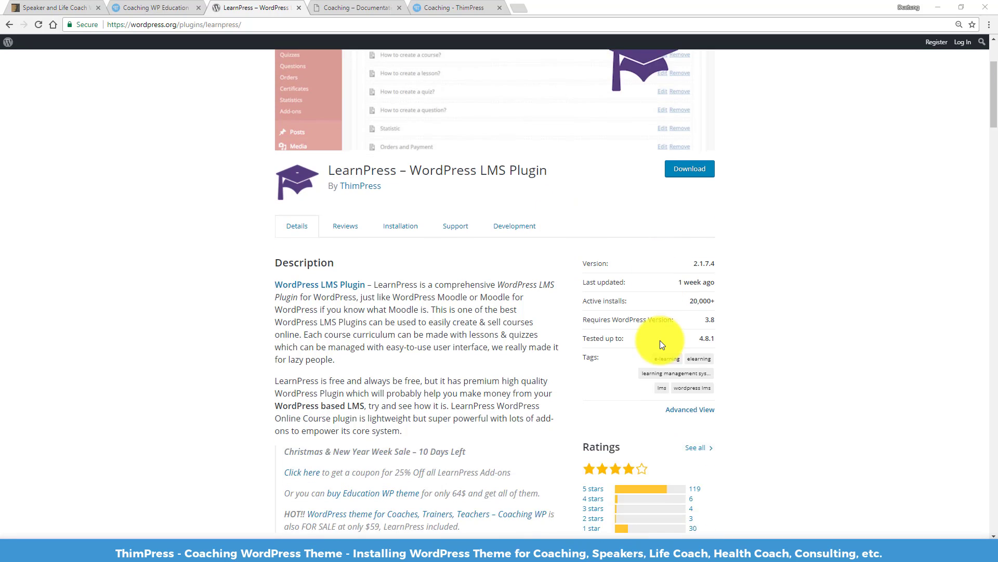
scroll(661, 341, "down", 2)
scroll(660, 341, "down", 3)
scroll(650, 342, "down", 2)
scroll(644, 346, "down", 3)
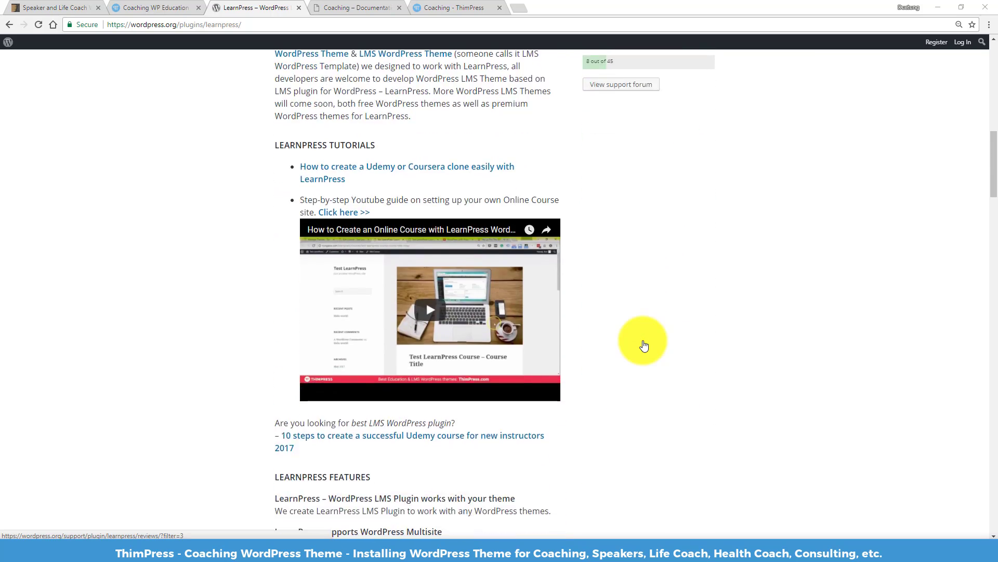
scroll(644, 346, "down", 3)
scroll(645, 346, "down", 3)
scroll(644, 346, "down", 2)
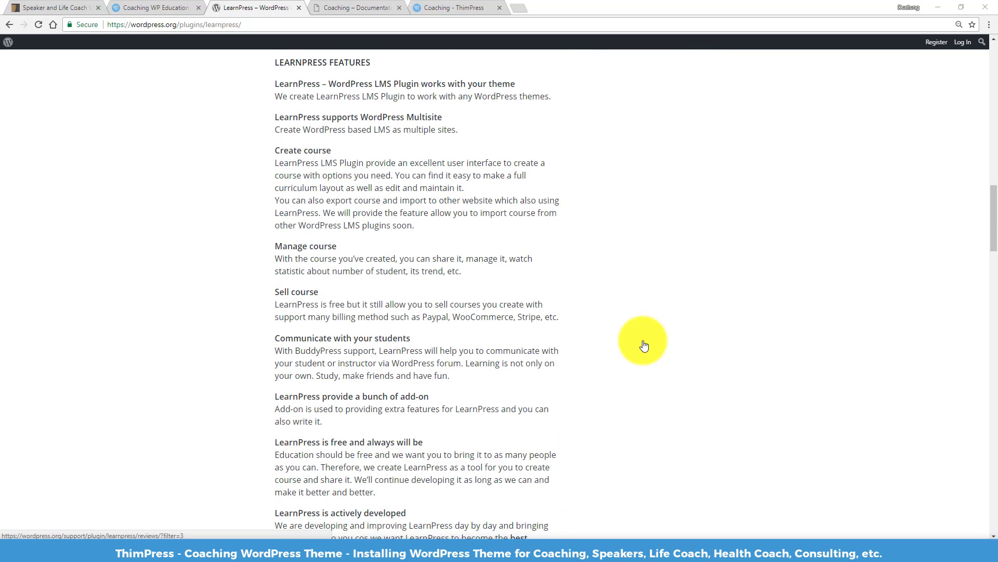
scroll(644, 346, "up", 1)
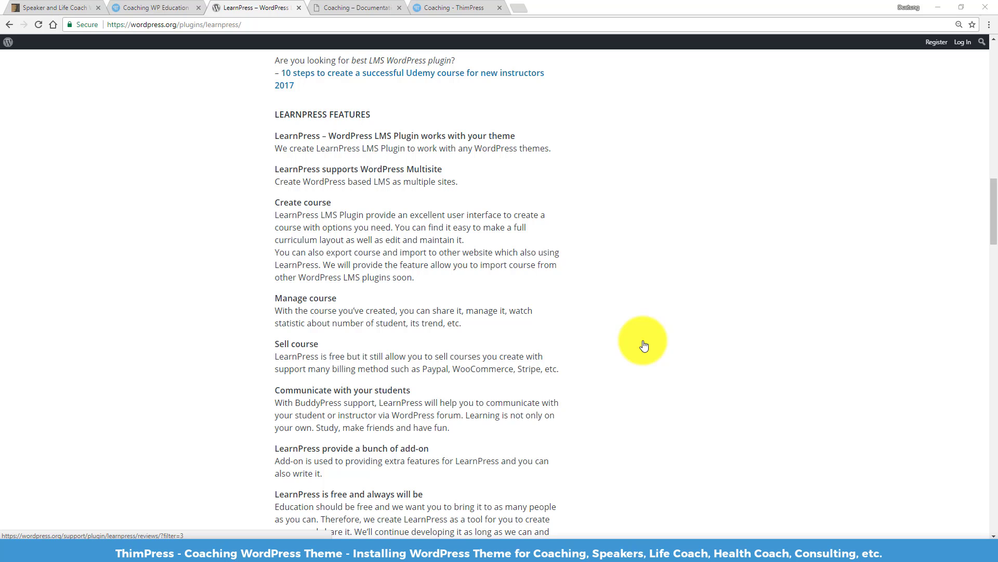
scroll(644, 346, "down", 2)
scroll(644, 345, "down", 1)
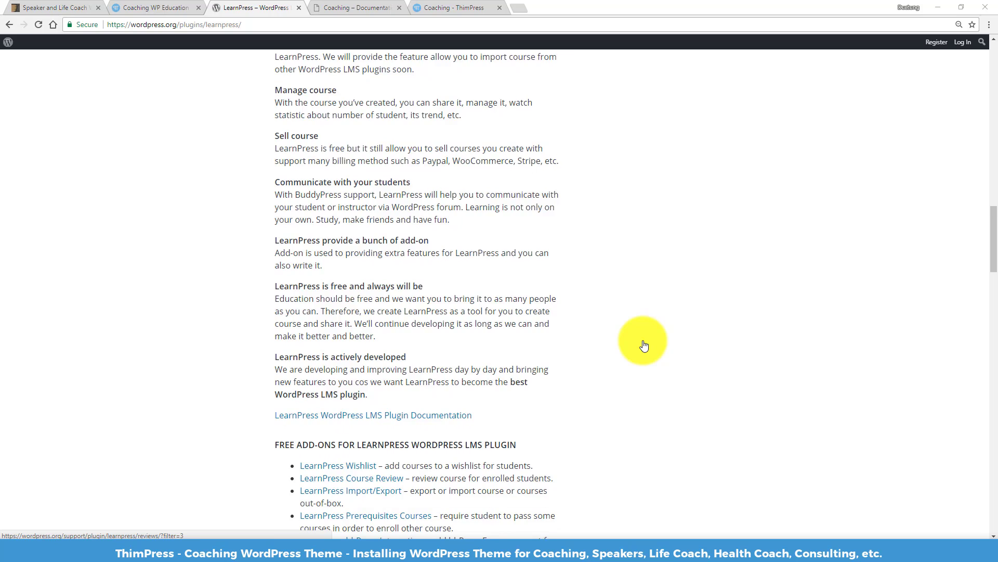
scroll(643, 346, "down", 3)
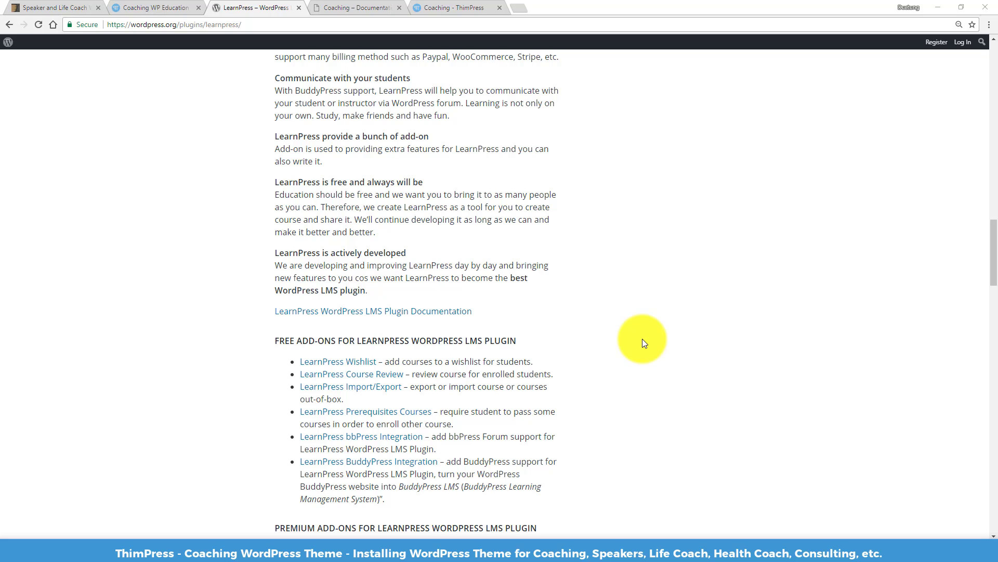
scroll(643, 340, "down", 1)
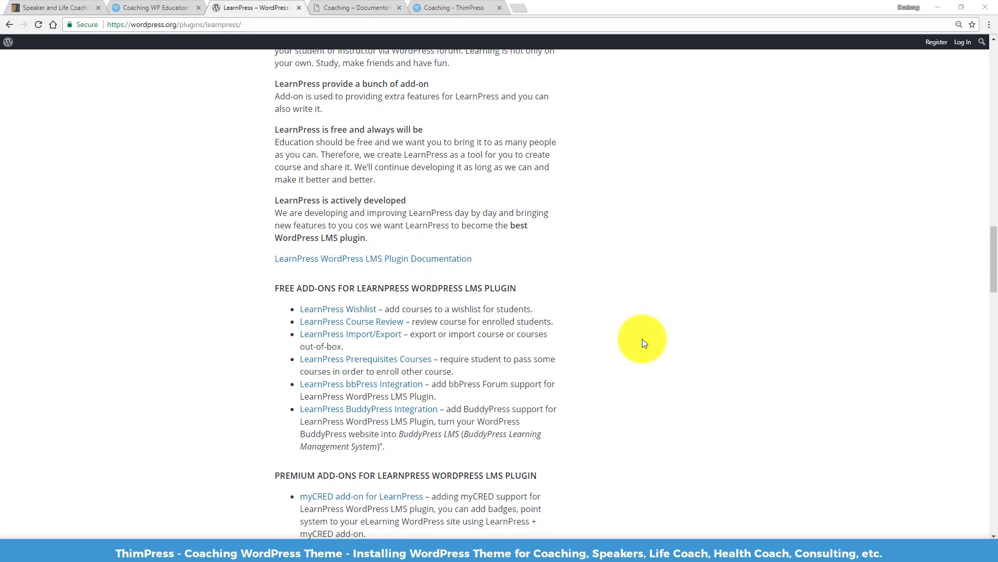
scroll(642, 341, "down", 1)
scroll(643, 341, "down", 1)
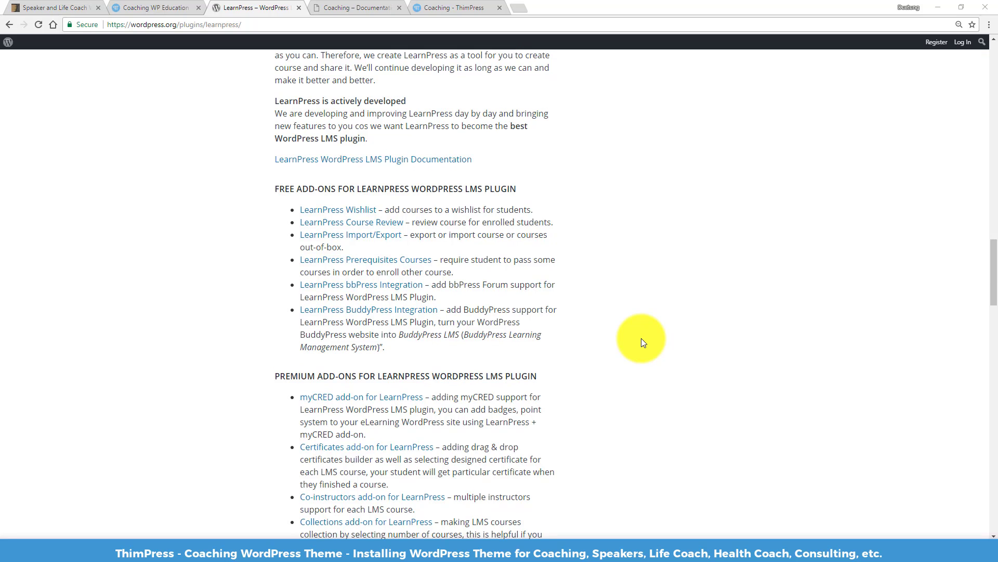
scroll(414, 324, "up", 3)
key("ctrl+Tab")
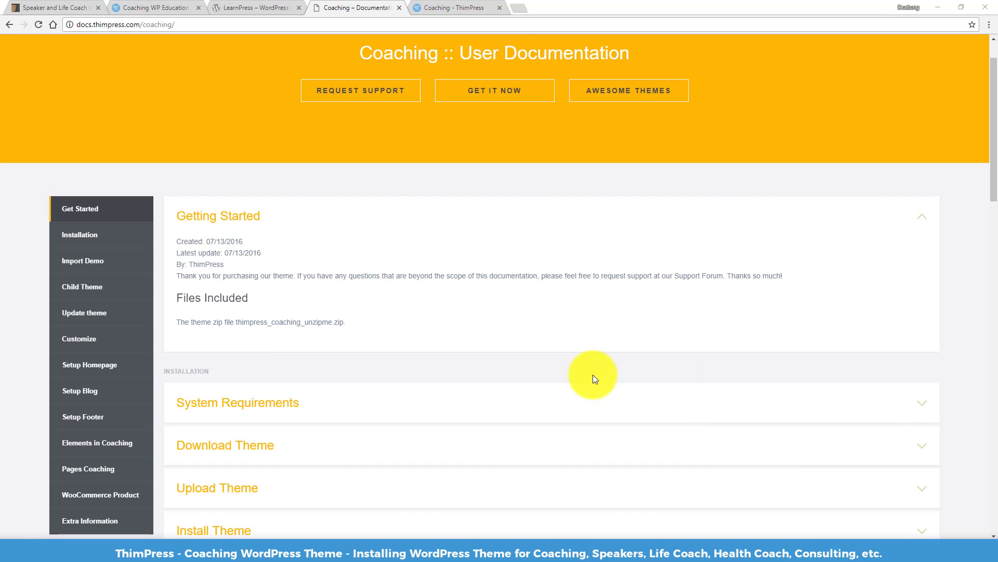
Look over the Coaching guide's Installation, Import Demo and Setup sections.
scroll(593, 374, "down", 2)
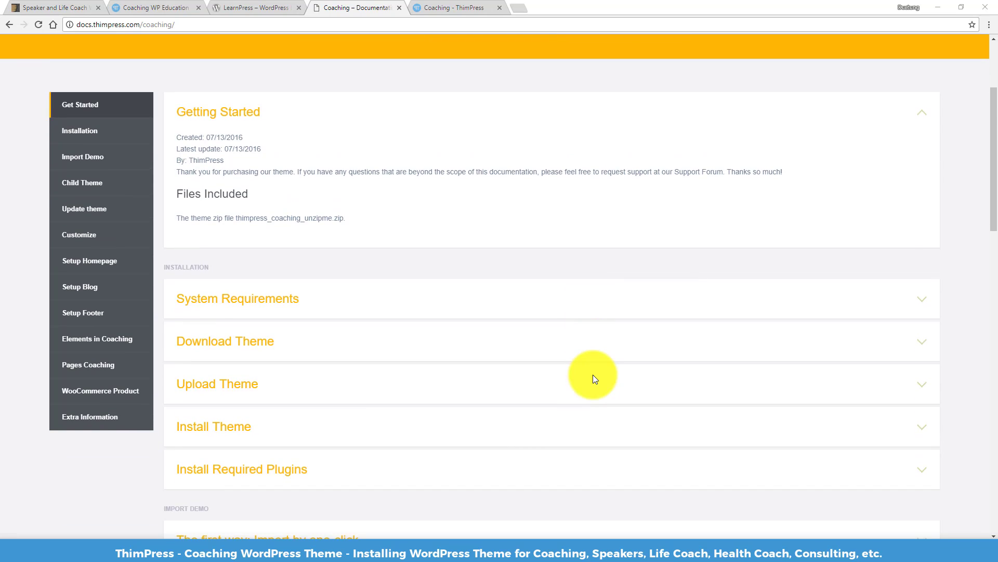
scroll(593, 374, "down", 2)
scroll(593, 378, "down", 2)
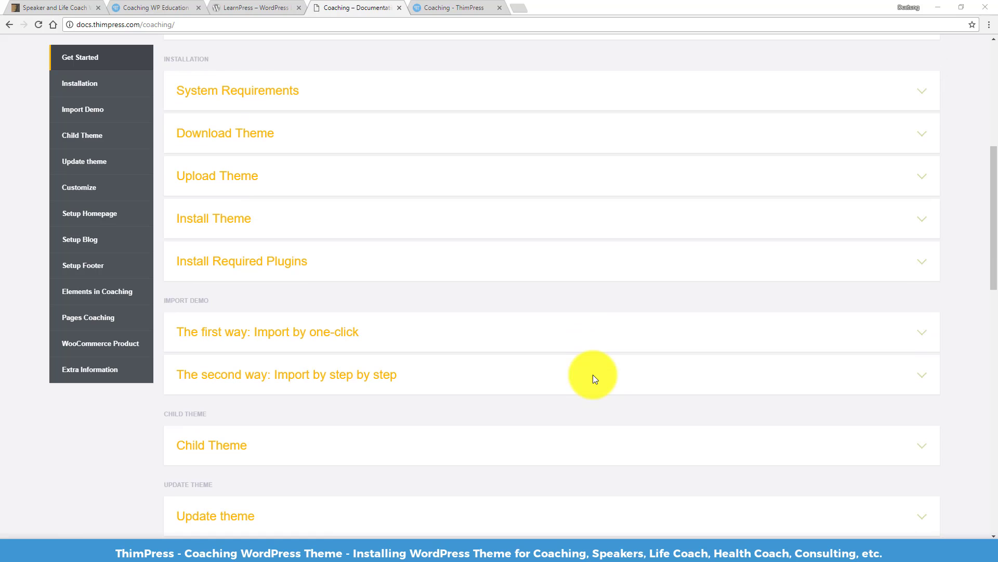
scroll(590, 376, "down", 2)
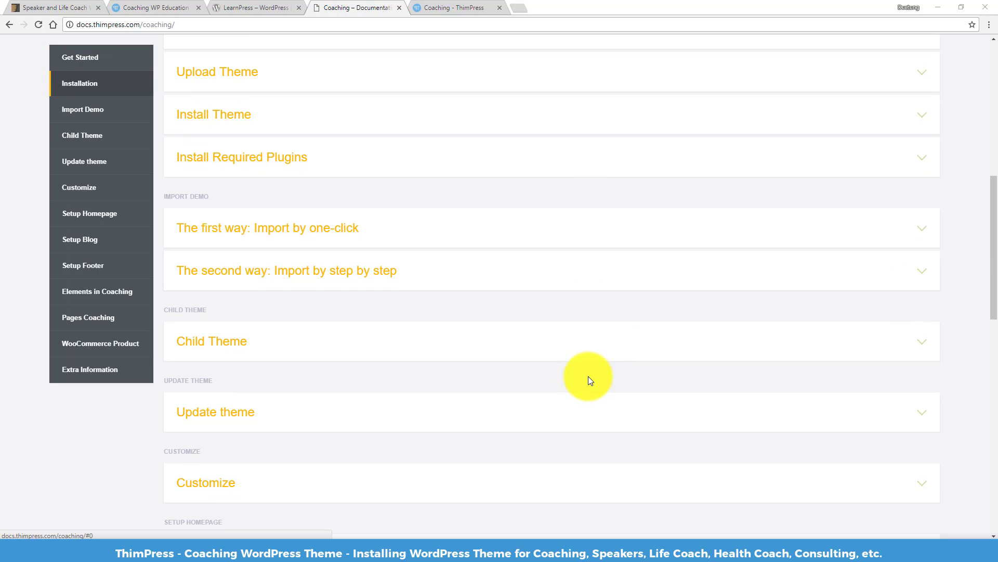
scroll(591, 376, "down", 3)
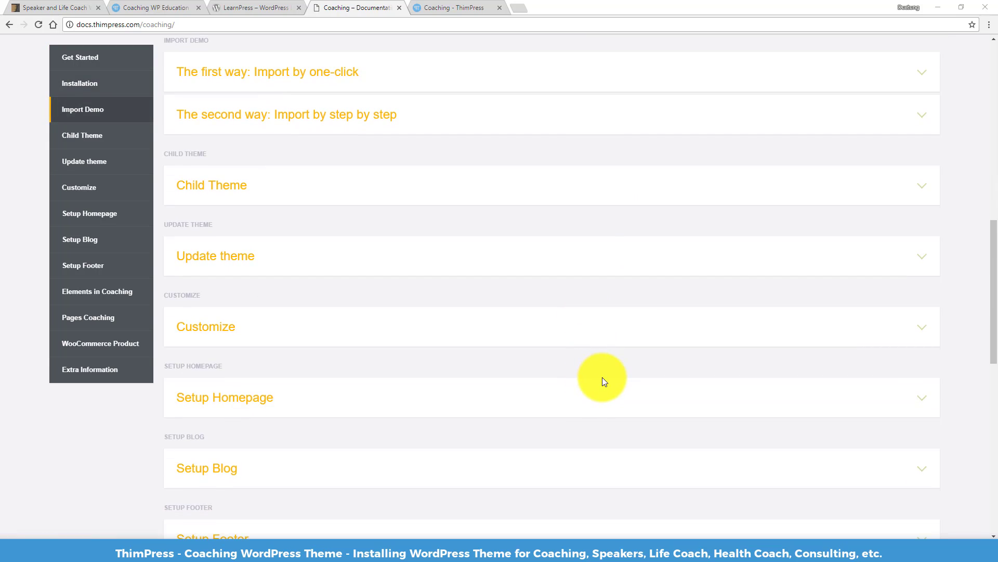
scroll(602, 382, "down", 5)
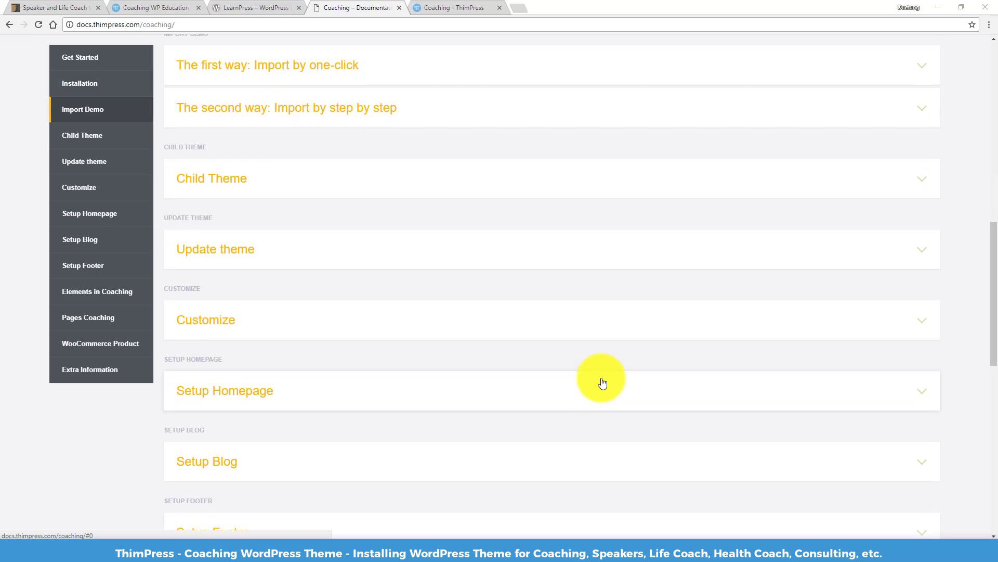
scroll(602, 383, "up", 4)
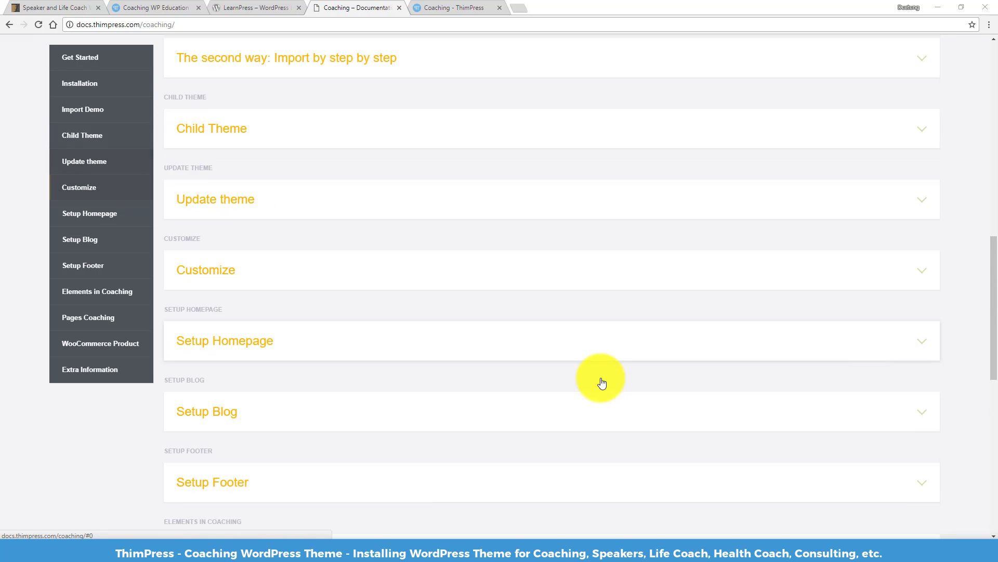
scroll(598, 382, "up", 1)
scroll(598, 382, "up", 3)
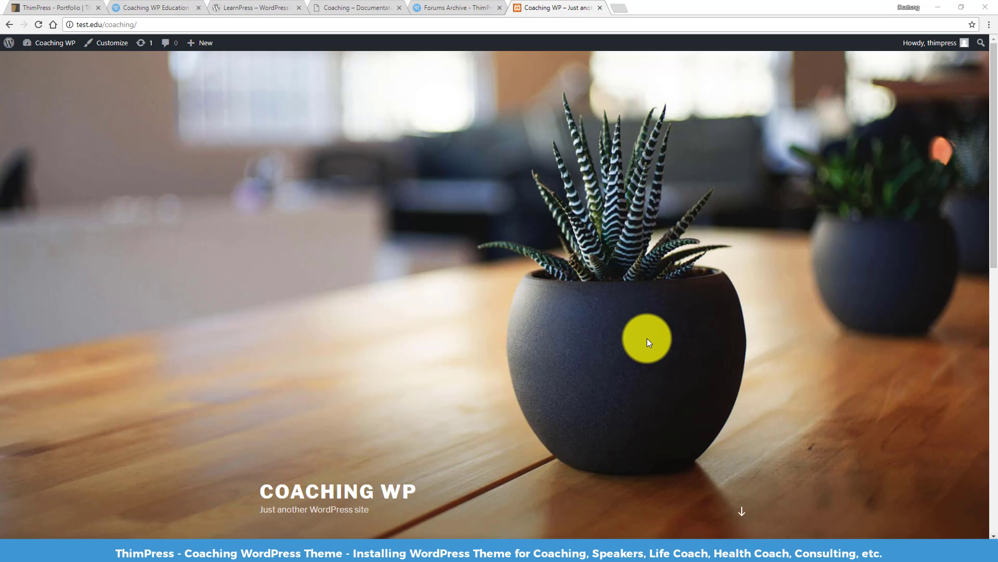
Upload and install coaching.zip under Appearance > Themes > Add New, then activate the Coaching theme.
scroll(645, 340, "down", 3)
scroll(606, 333, "down", 3)
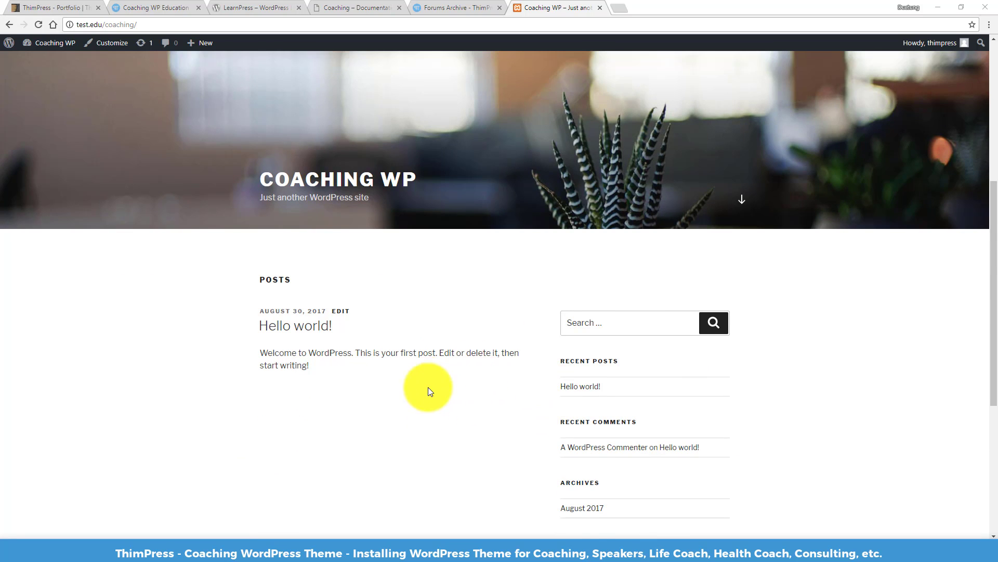
scroll(482, 389, "down", 3)
scroll(461, 407, "down", 2)
scroll(456, 401, "up", 6)
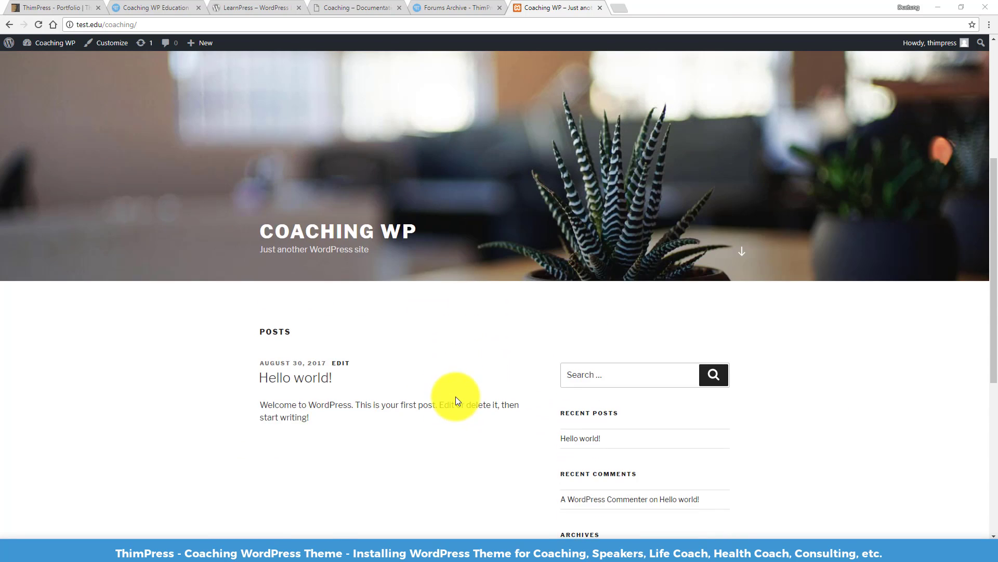
scroll(456, 400, "up", 5)
mouse_move(51, 42)
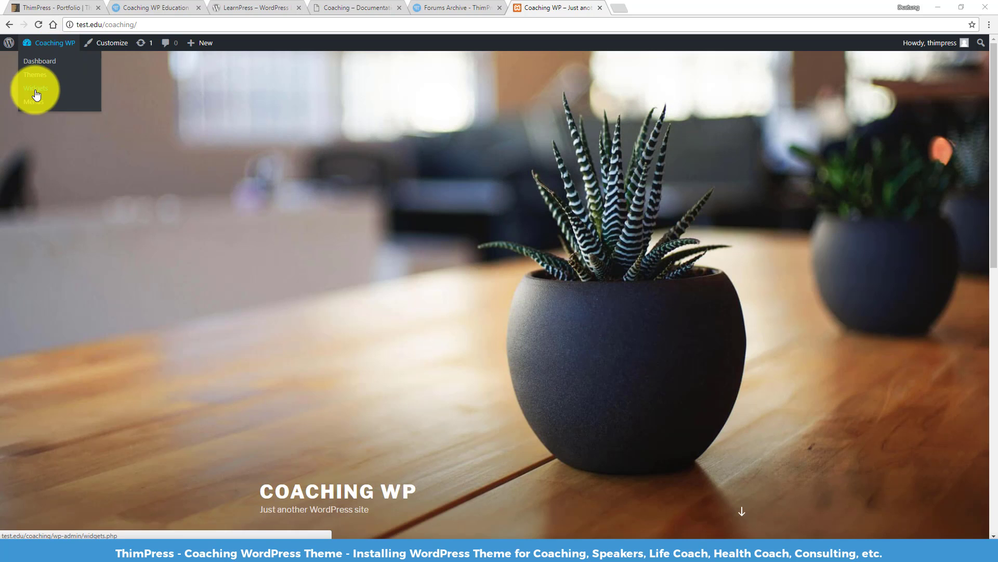
left_click(35, 75)
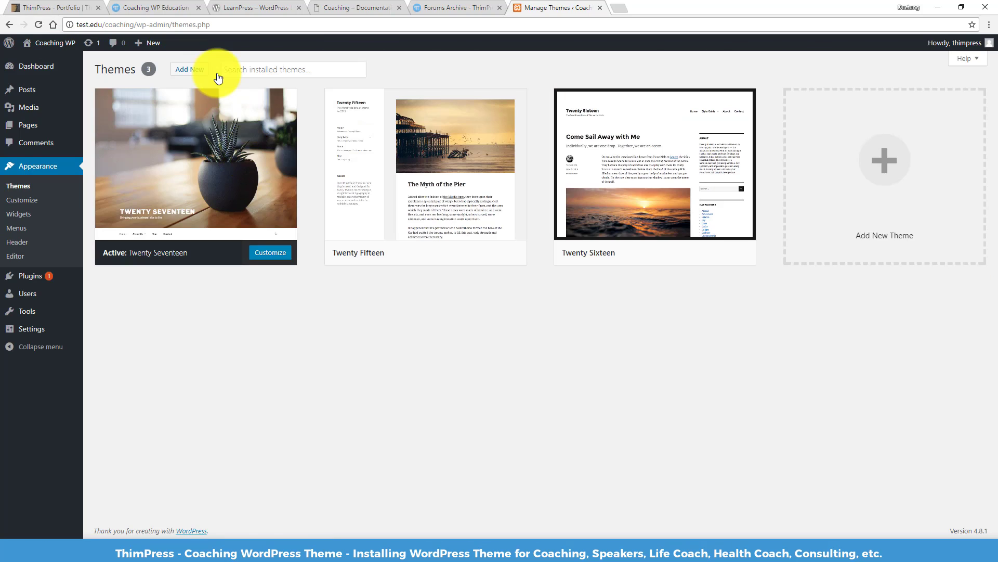
left_click(198, 71)
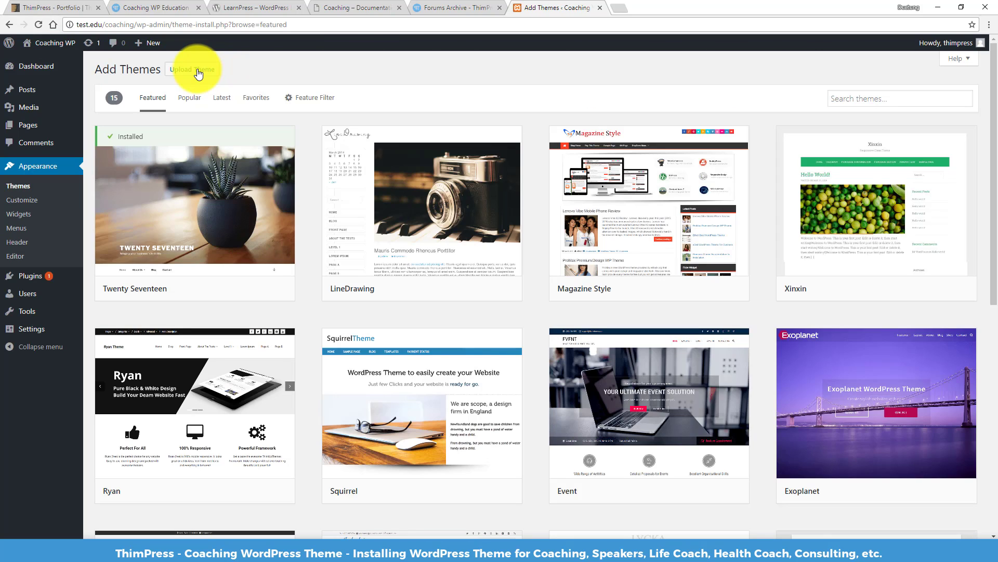
left_click(198, 73)
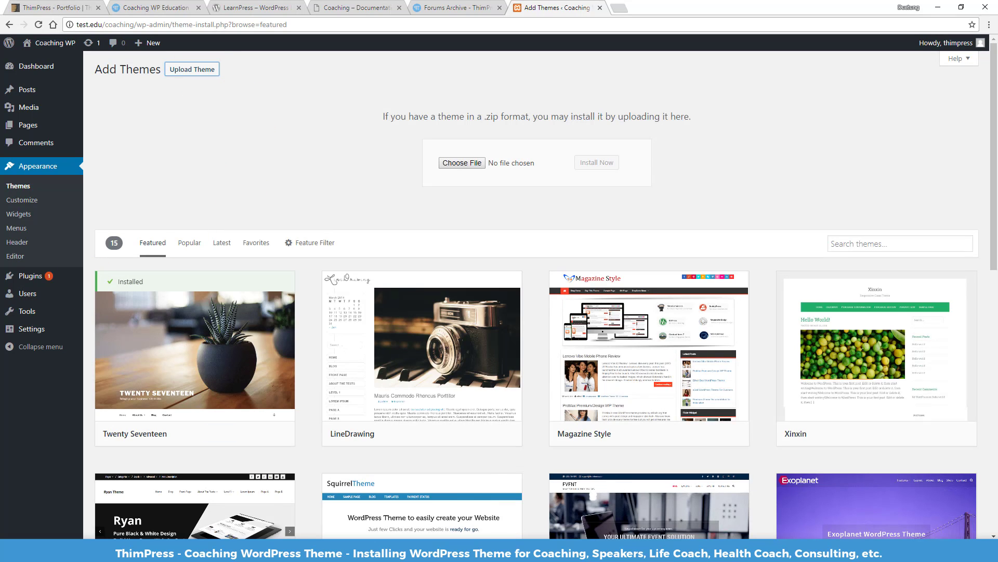
left_click_drag(10, 349, 459, 161)
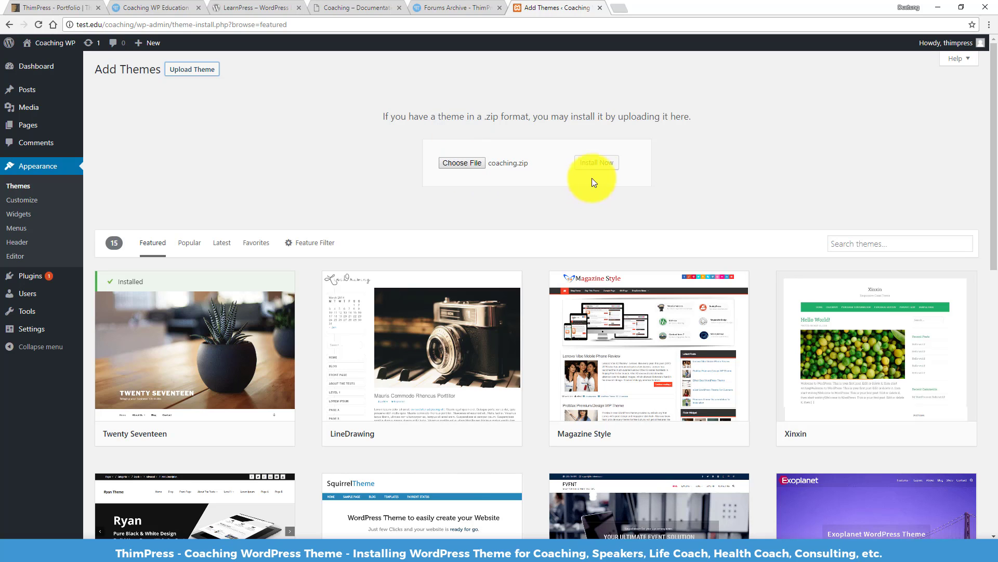
left_click(597, 165)
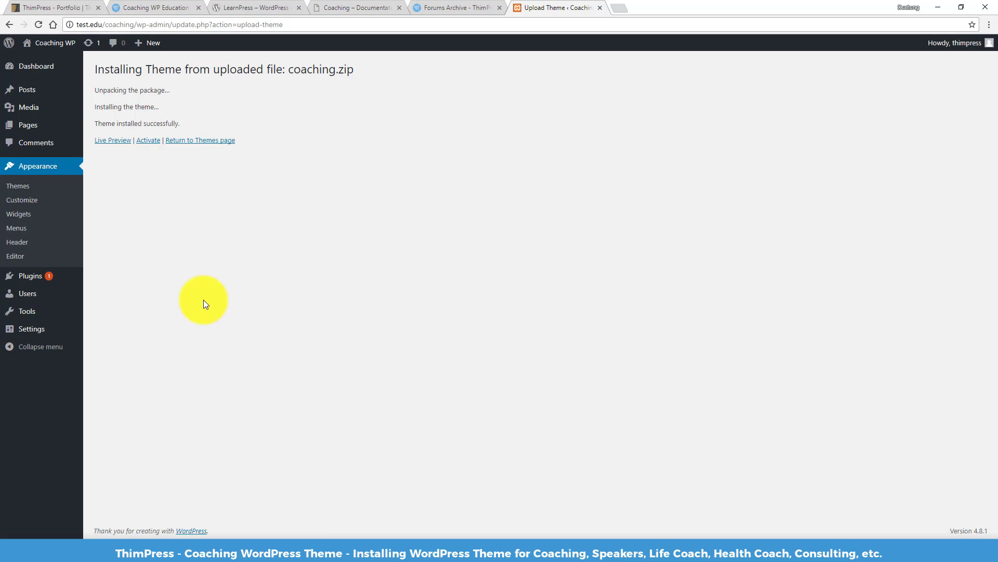
left_click(147, 141)
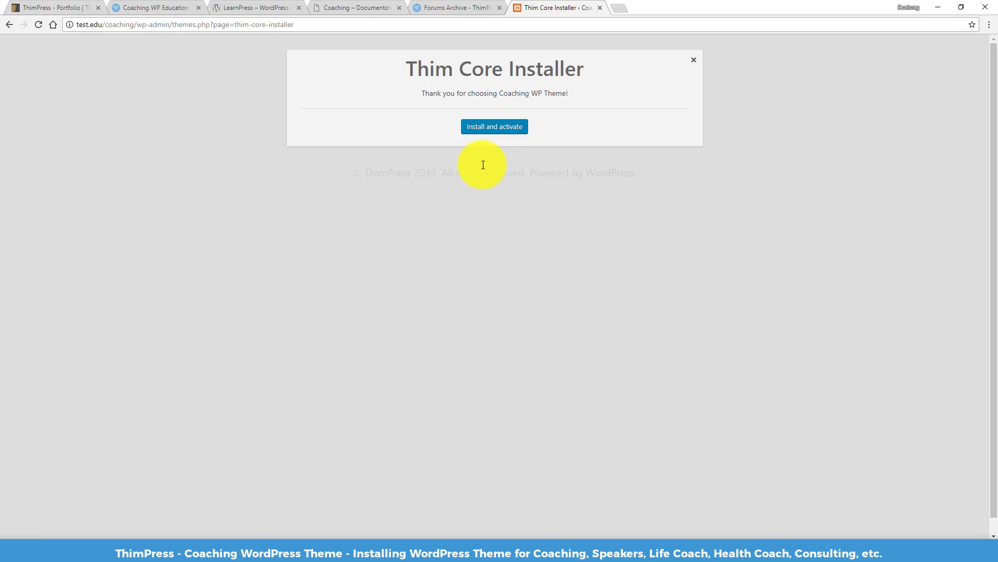
Install and activate the Thim Core plugin from the Thim Core Installer screen.
left_click(489, 131)
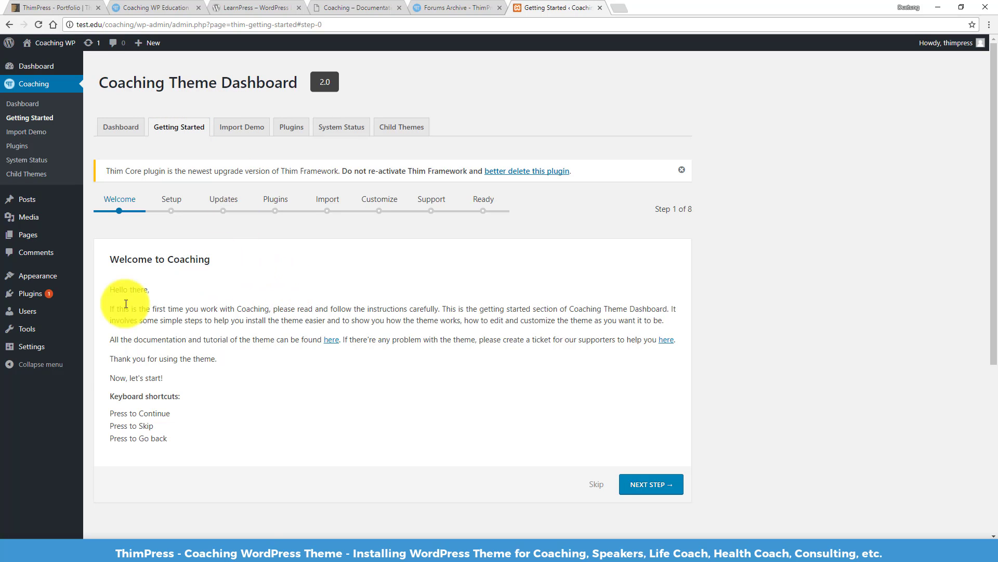
Pass the Welcome step and save the general setup with the existing site name and description.
left_click(646, 485)
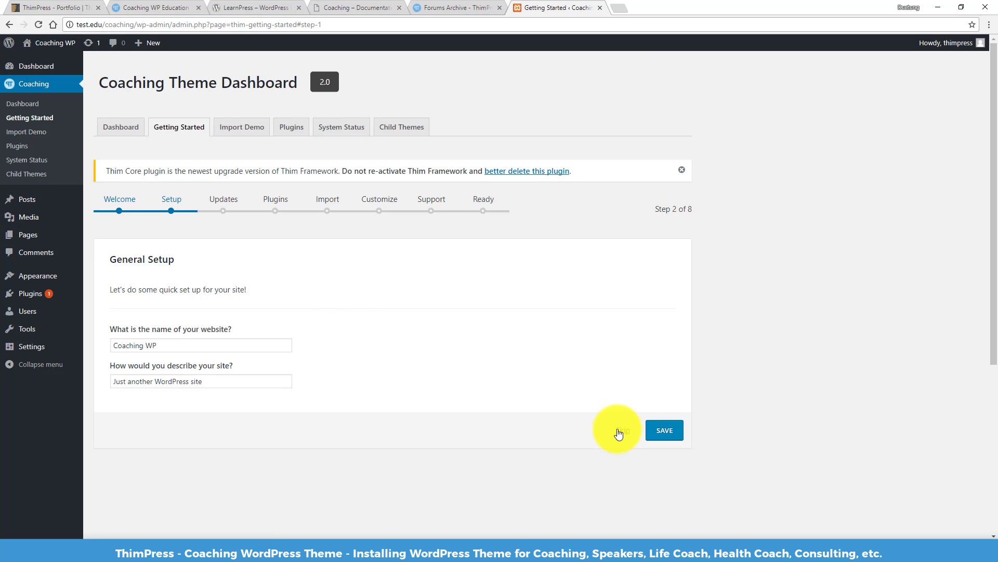
left_click(665, 430)
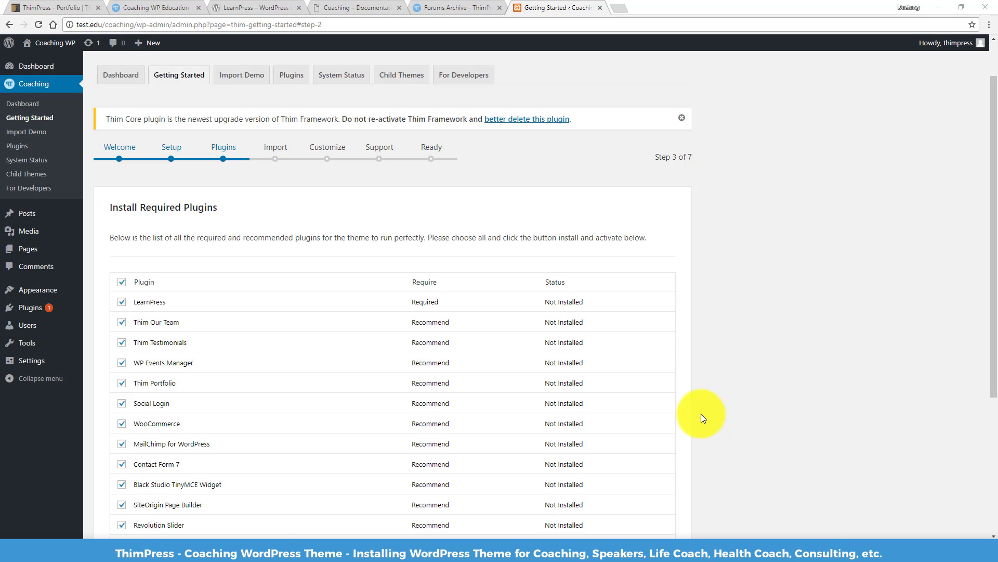
Install and activate the listed plugins, returning to the plugins step to retry the remaining ones.
scroll(693, 415, "down", 2)
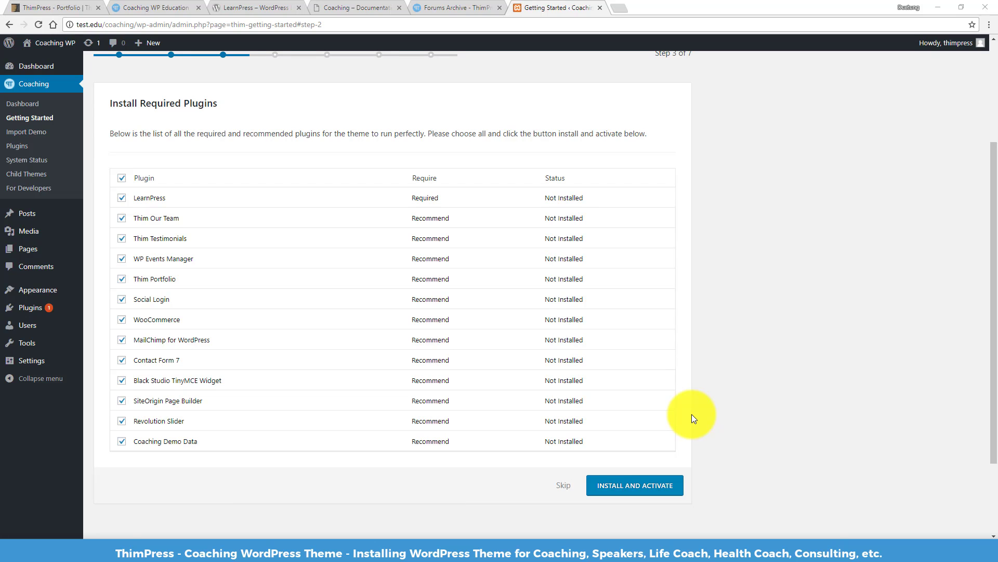
left_click(641, 485)
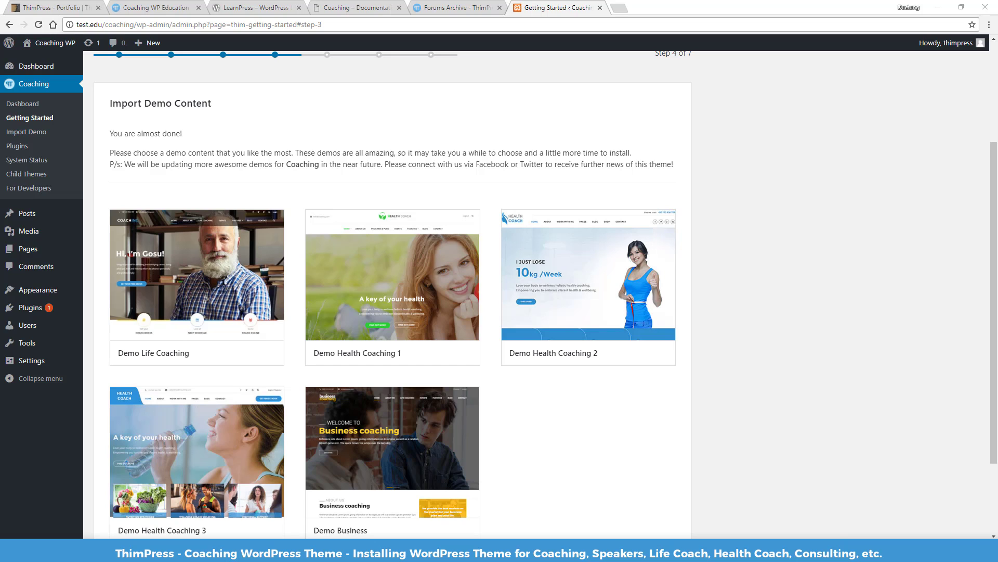
key("alt+Left")
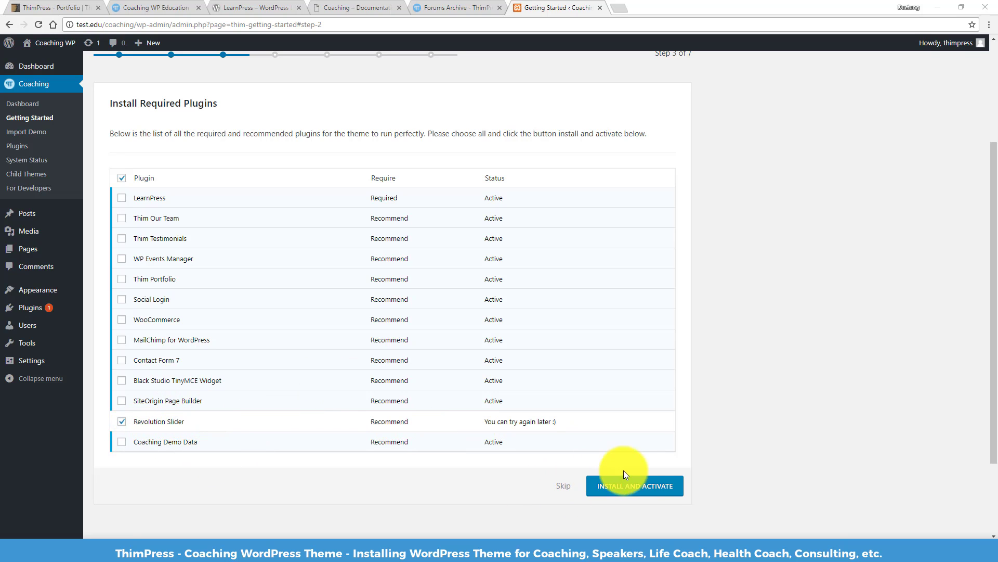
left_click(662, 486)
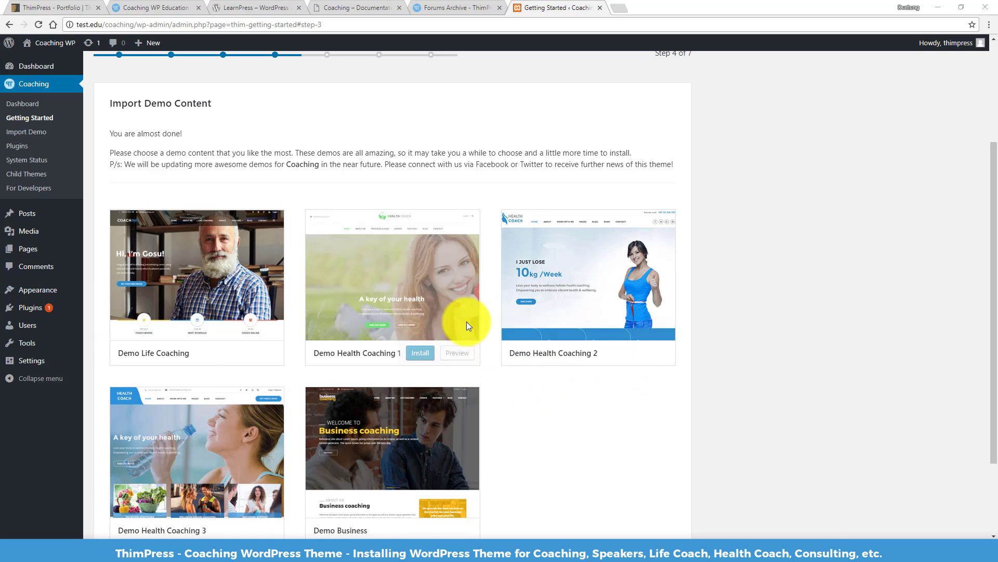
mouse_move(198, 332)
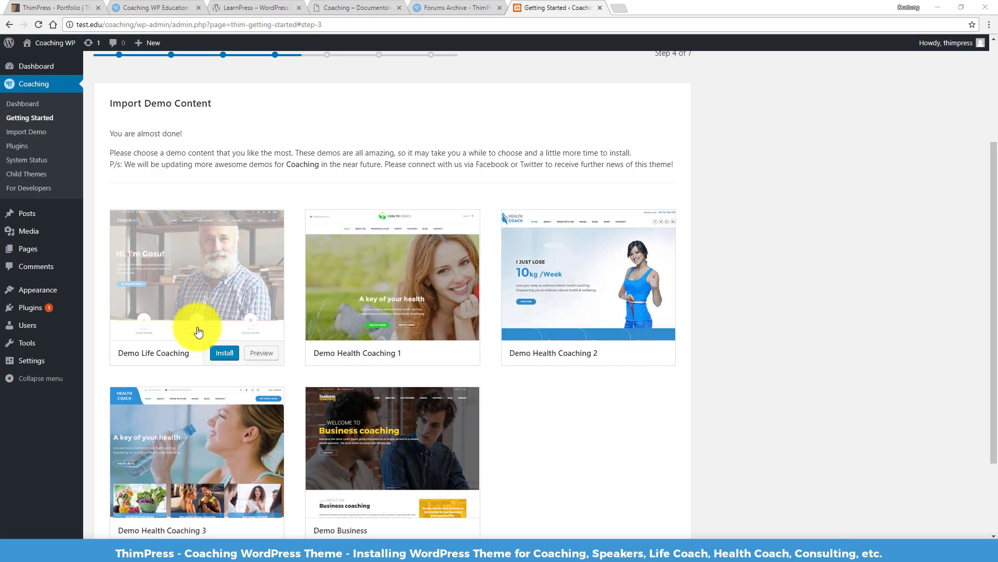
Import the Demo Life Coaching content and open the finished site's front page.
left_click(214, 353)
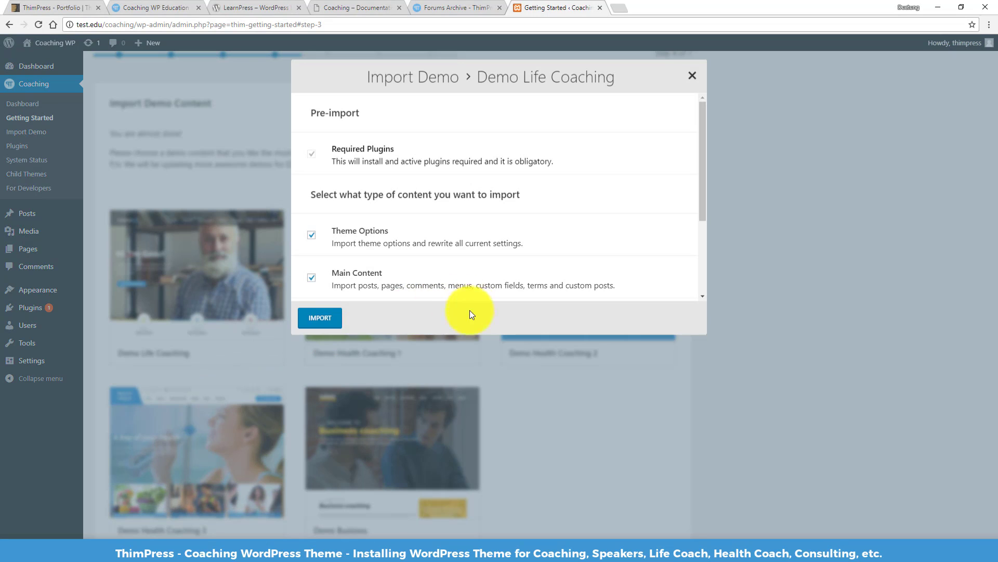
left_click(318, 320)
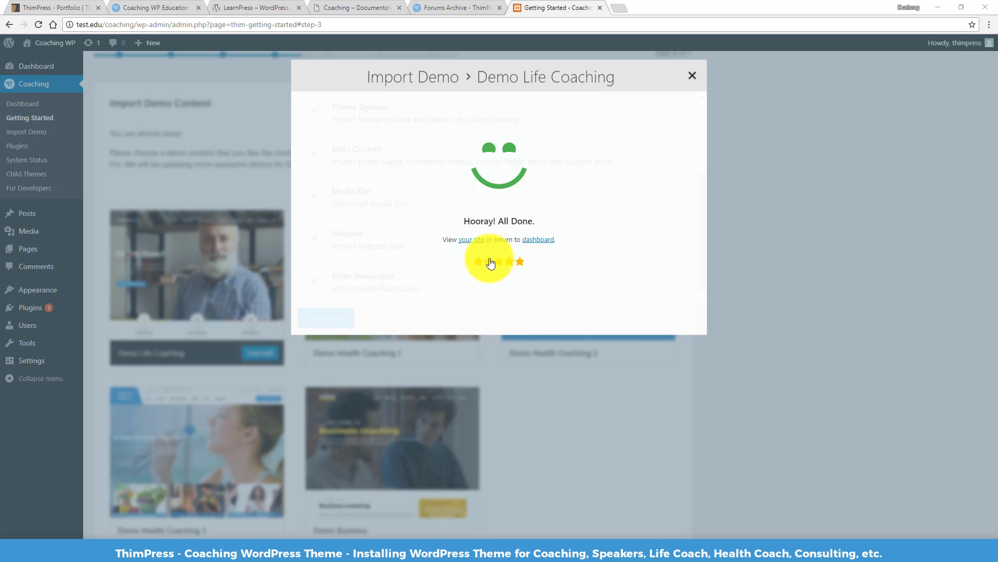
left_click(477, 243)
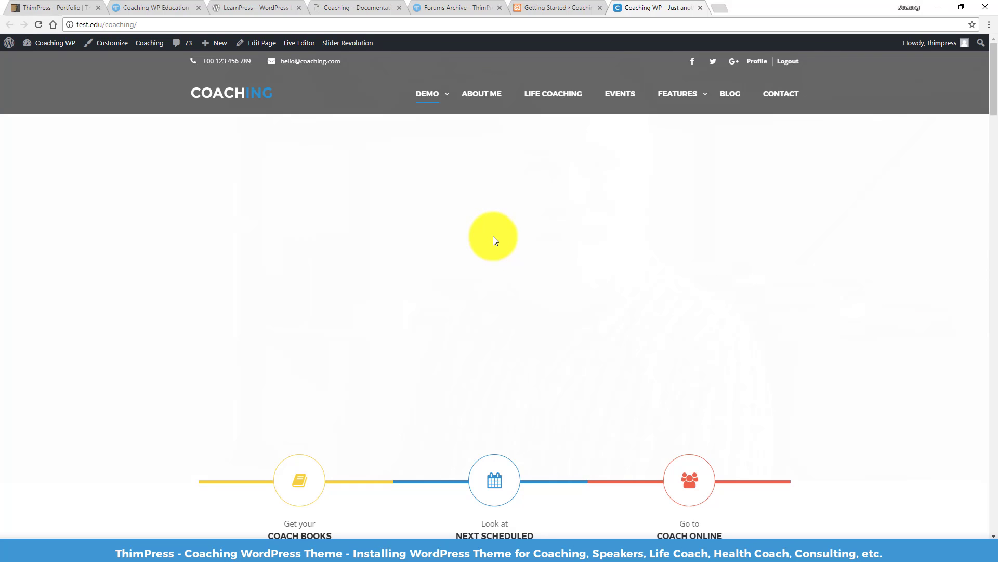
Scroll the imported homepage from the Hi, I'm Gosu! hero through courses and success stories, then back.
scroll(493, 236, "down", 2)
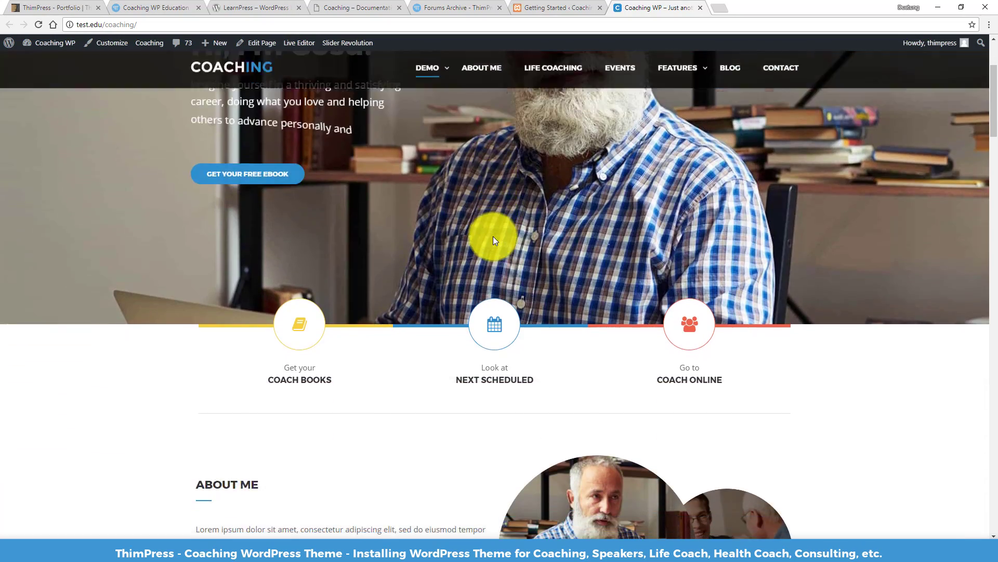
scroll(493, 236, "down", 3)
scroll(493, 236, "down", 4)
scroll(493, 236, "down", 3)
scroll(493, 236, "down", 6)
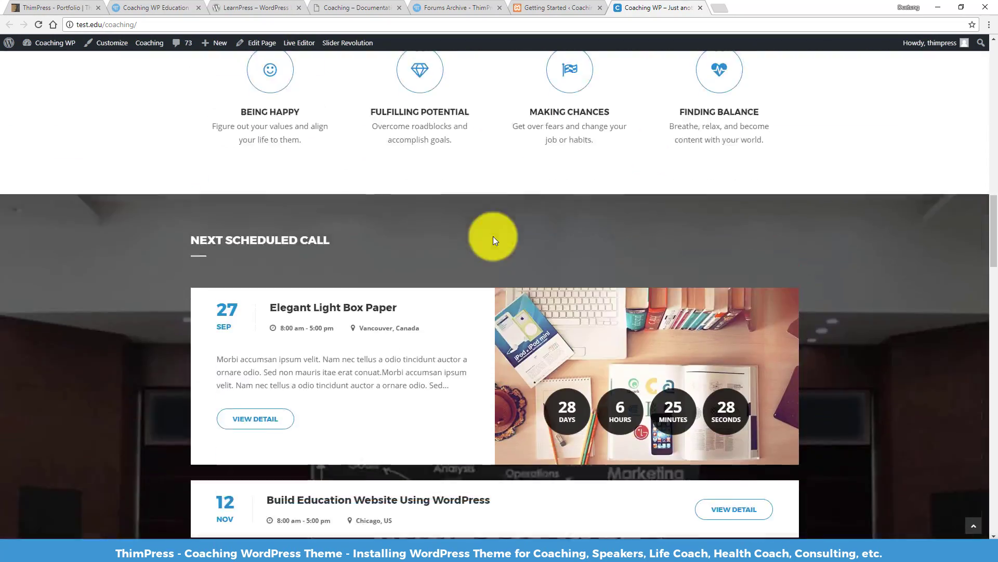
scroll(493, 236, "down", 6)
scroll(493, 237, "down", 5)
scroll(493, 236, "down", 6)
scroll(494, 241, "down", 2)
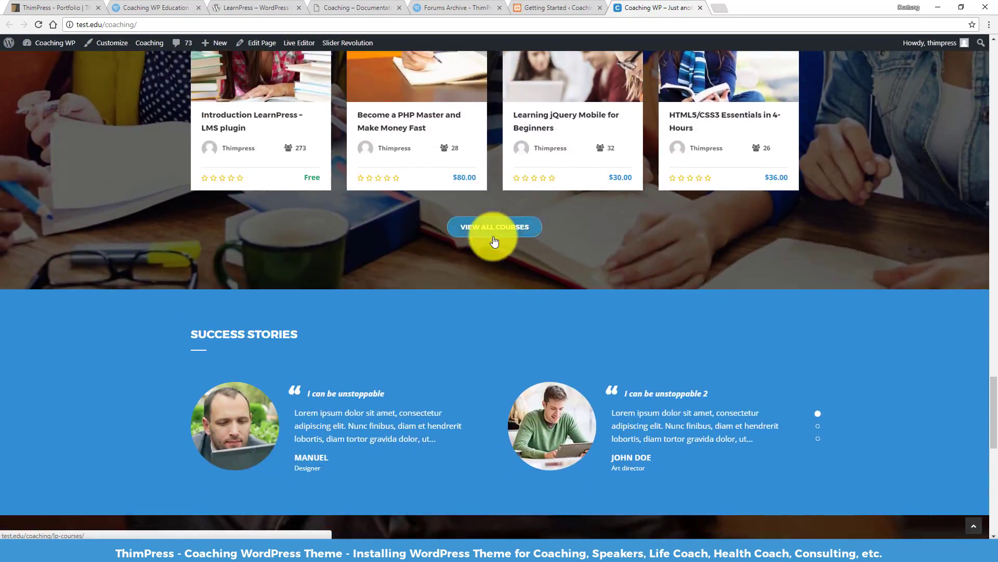
scroll(494, 240, "up", 4)
scroll(494, 241, "up", 6)
scroll(494, 240, "up", 7)
scroll(494, 240, "up", 6)
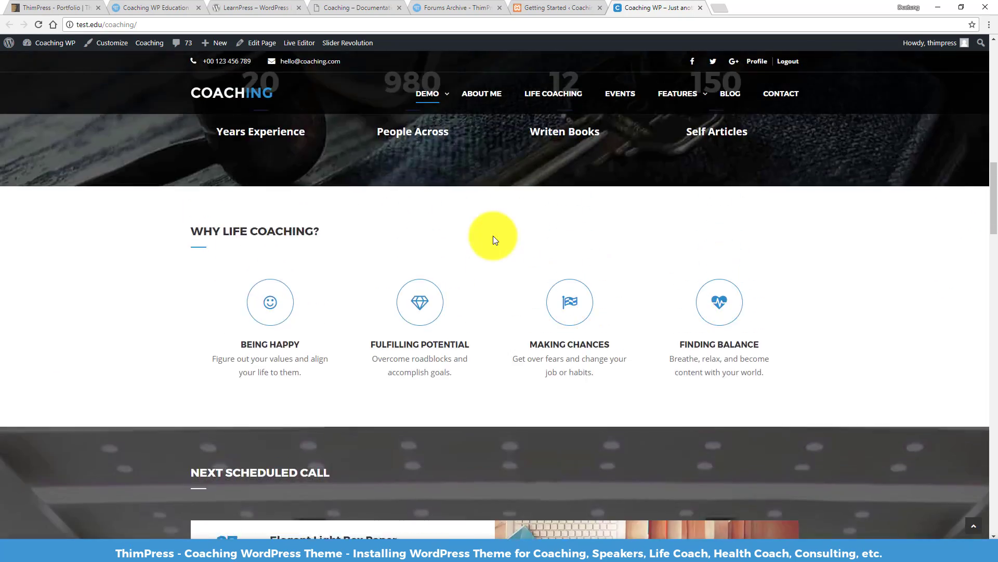
scroll(494, 240, "up", 5)
scroll(494, 240, "up", 4)
scroll(494, 240, "up", 2)
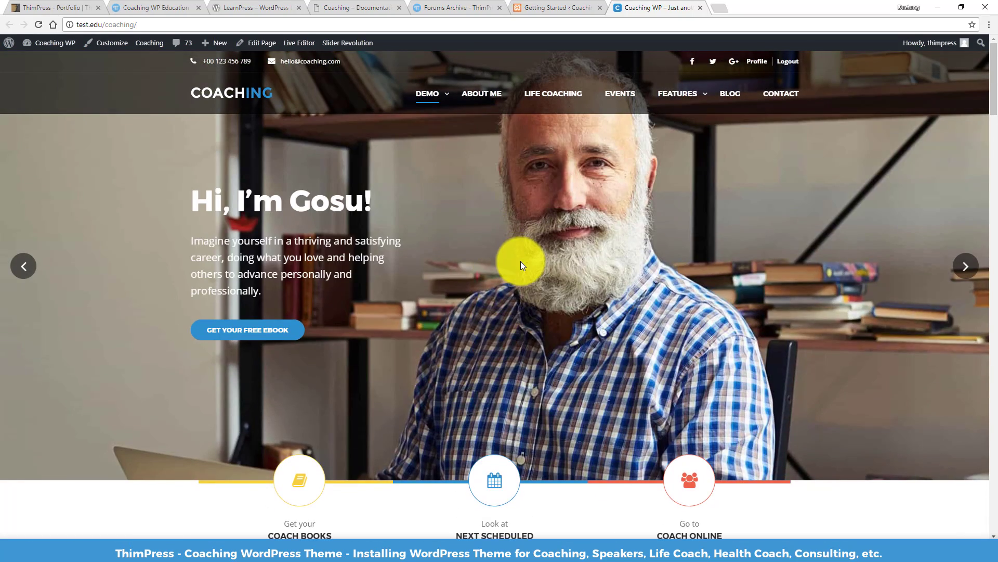